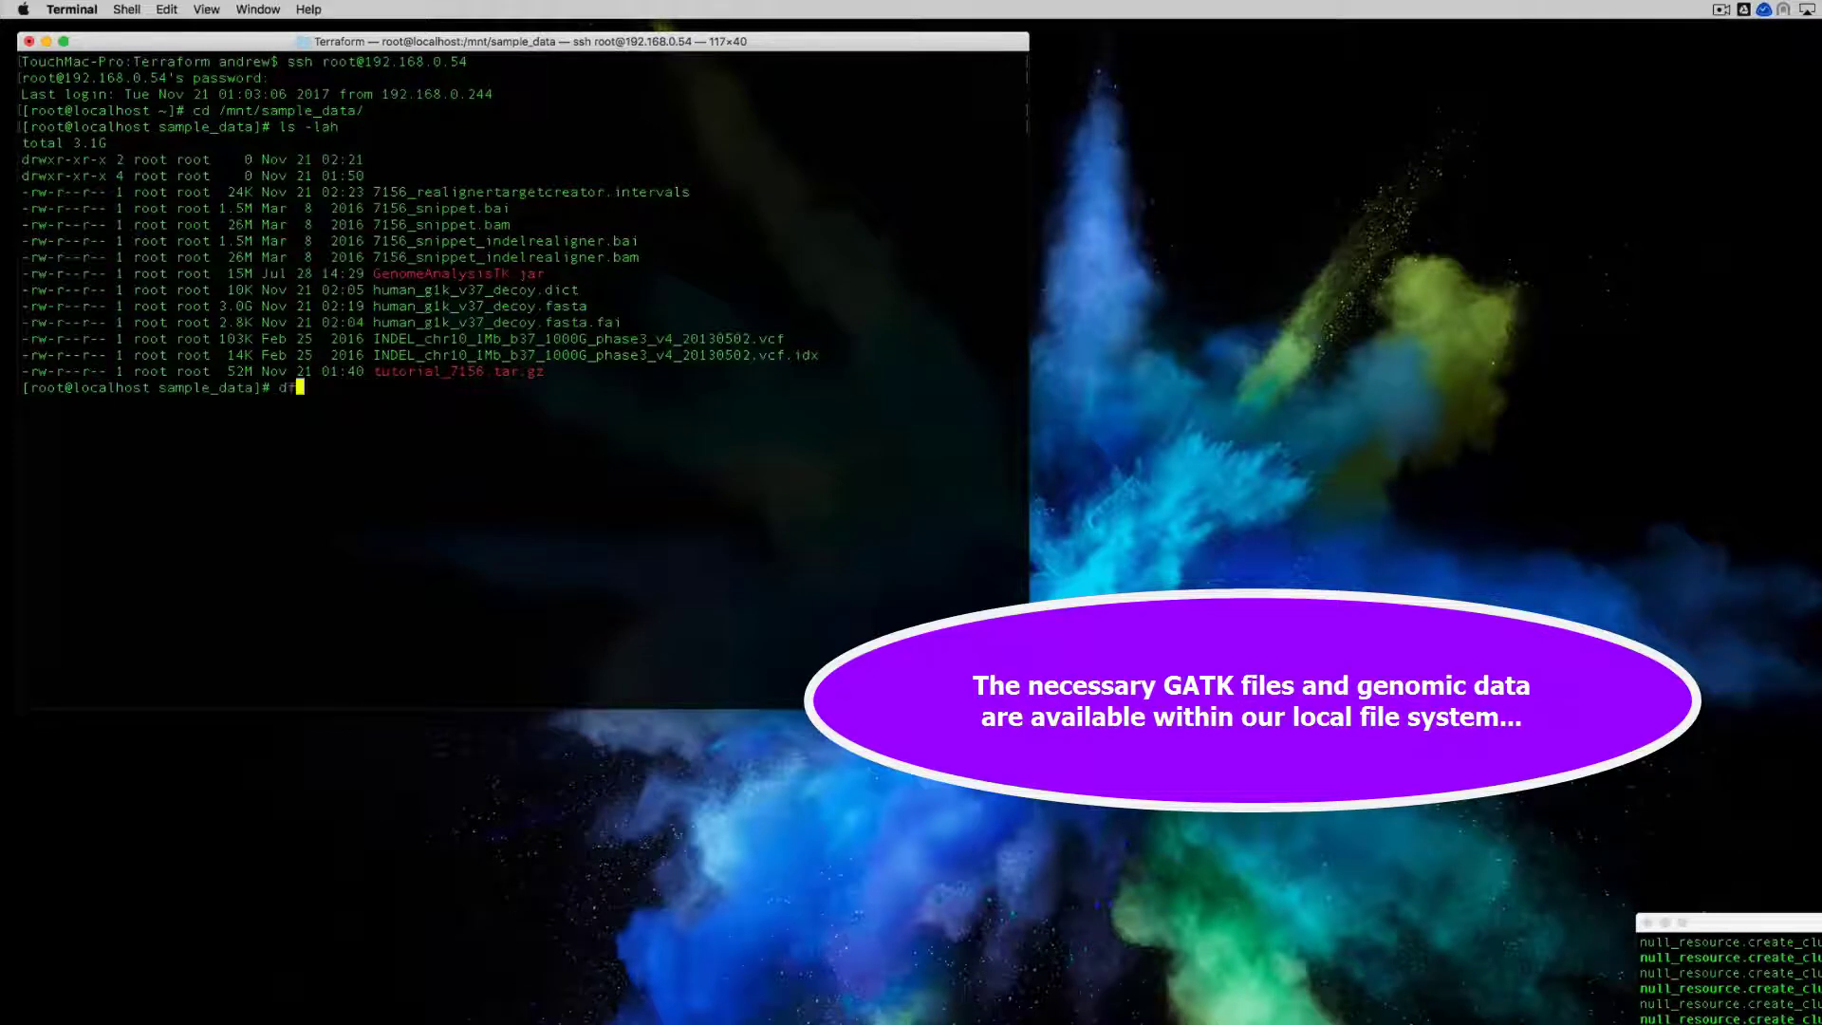
Step: List disk usage with df -h and run the GATK RealignerTargetCreator job on 7156_snippet.bam, outputting 7156_realignertargetcreator.intervals
{"action": "key", "text": "Return"}
{"action": "type", "text": "cd"}
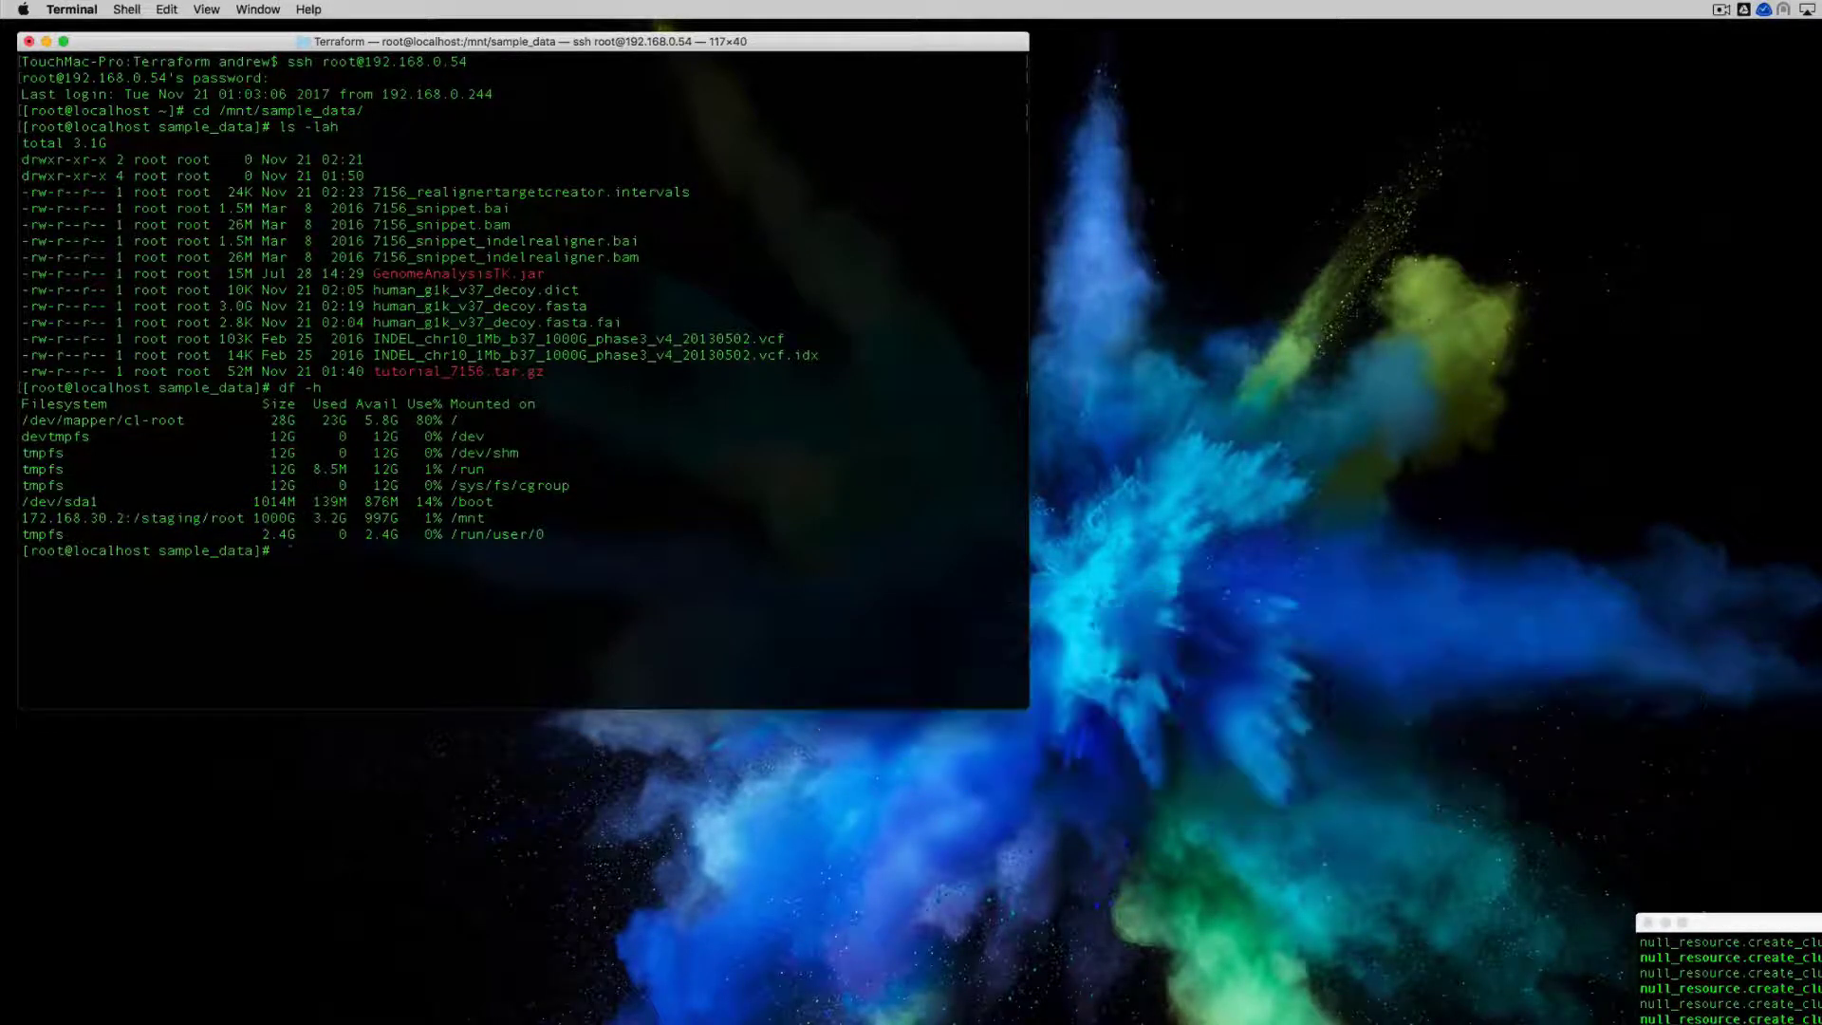
{"action": "key", "text": "super+v"}
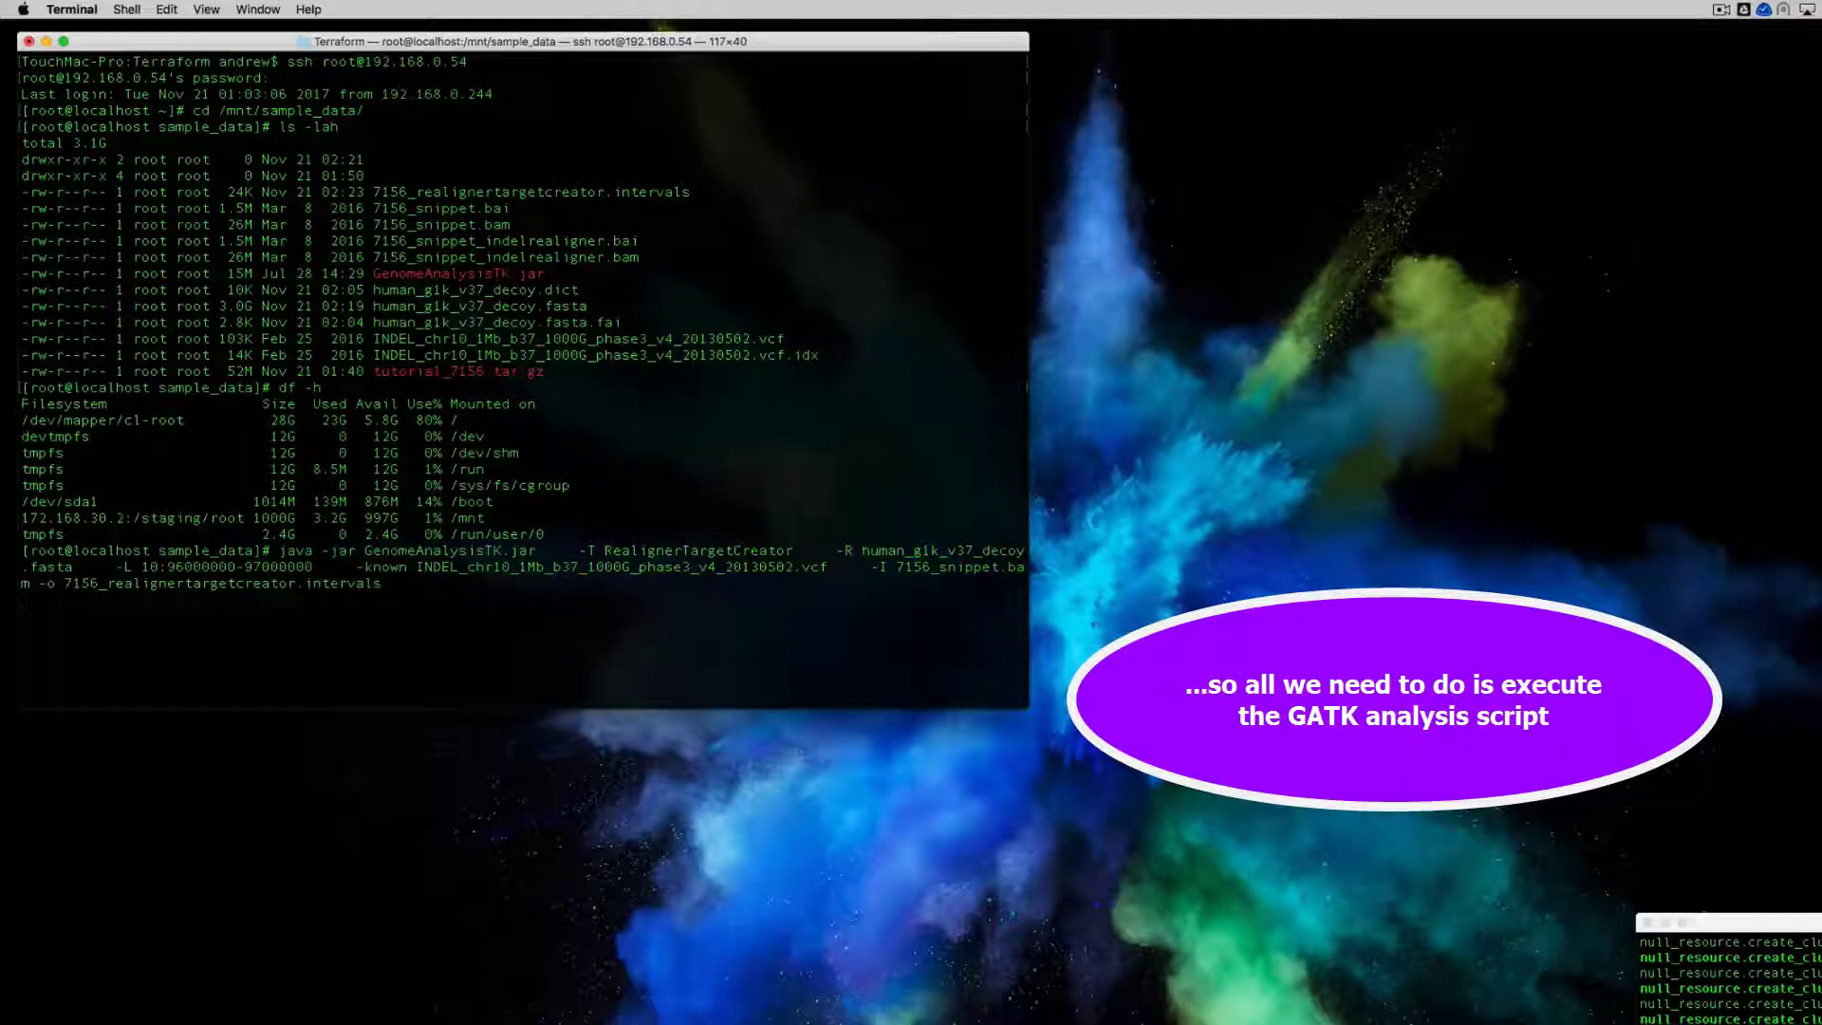
{"action": "key", "text": "Return"}
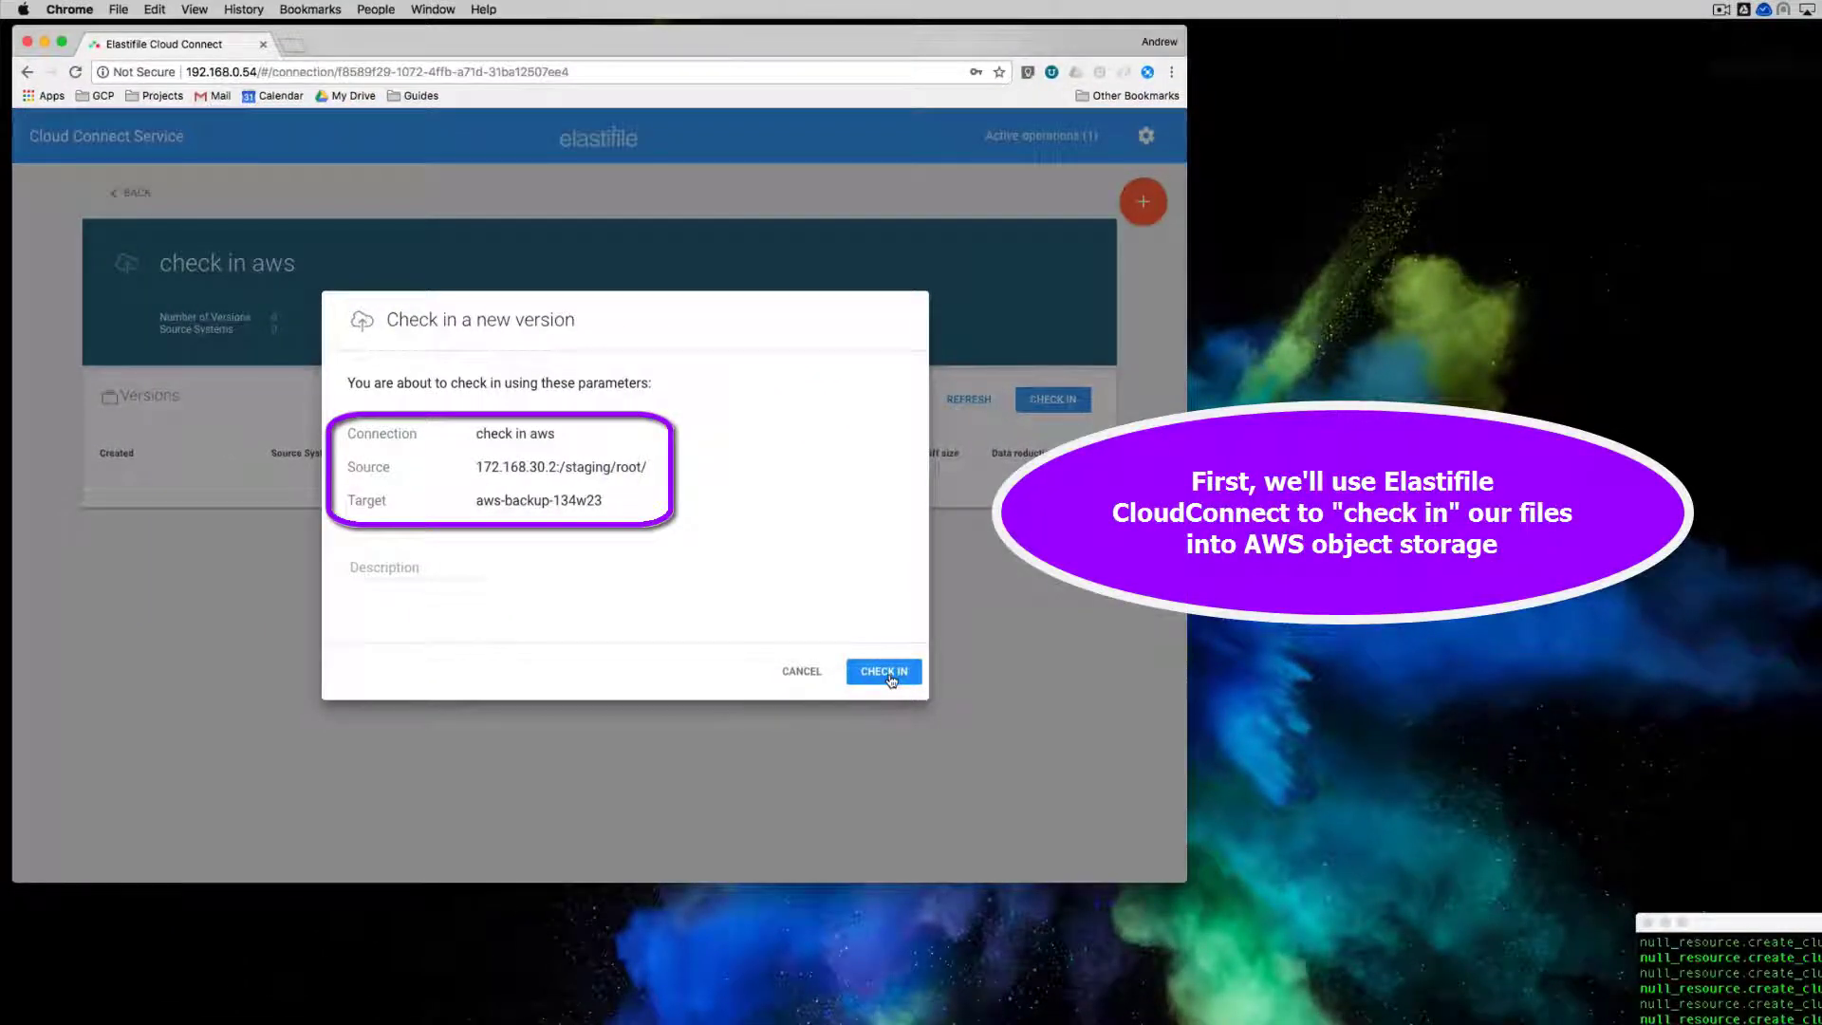
Step: Check in a new version on the "check in aws" connection and one on "check in gcp" with the description demo
{"action": "left_click", "coordinate": [884, 672]}
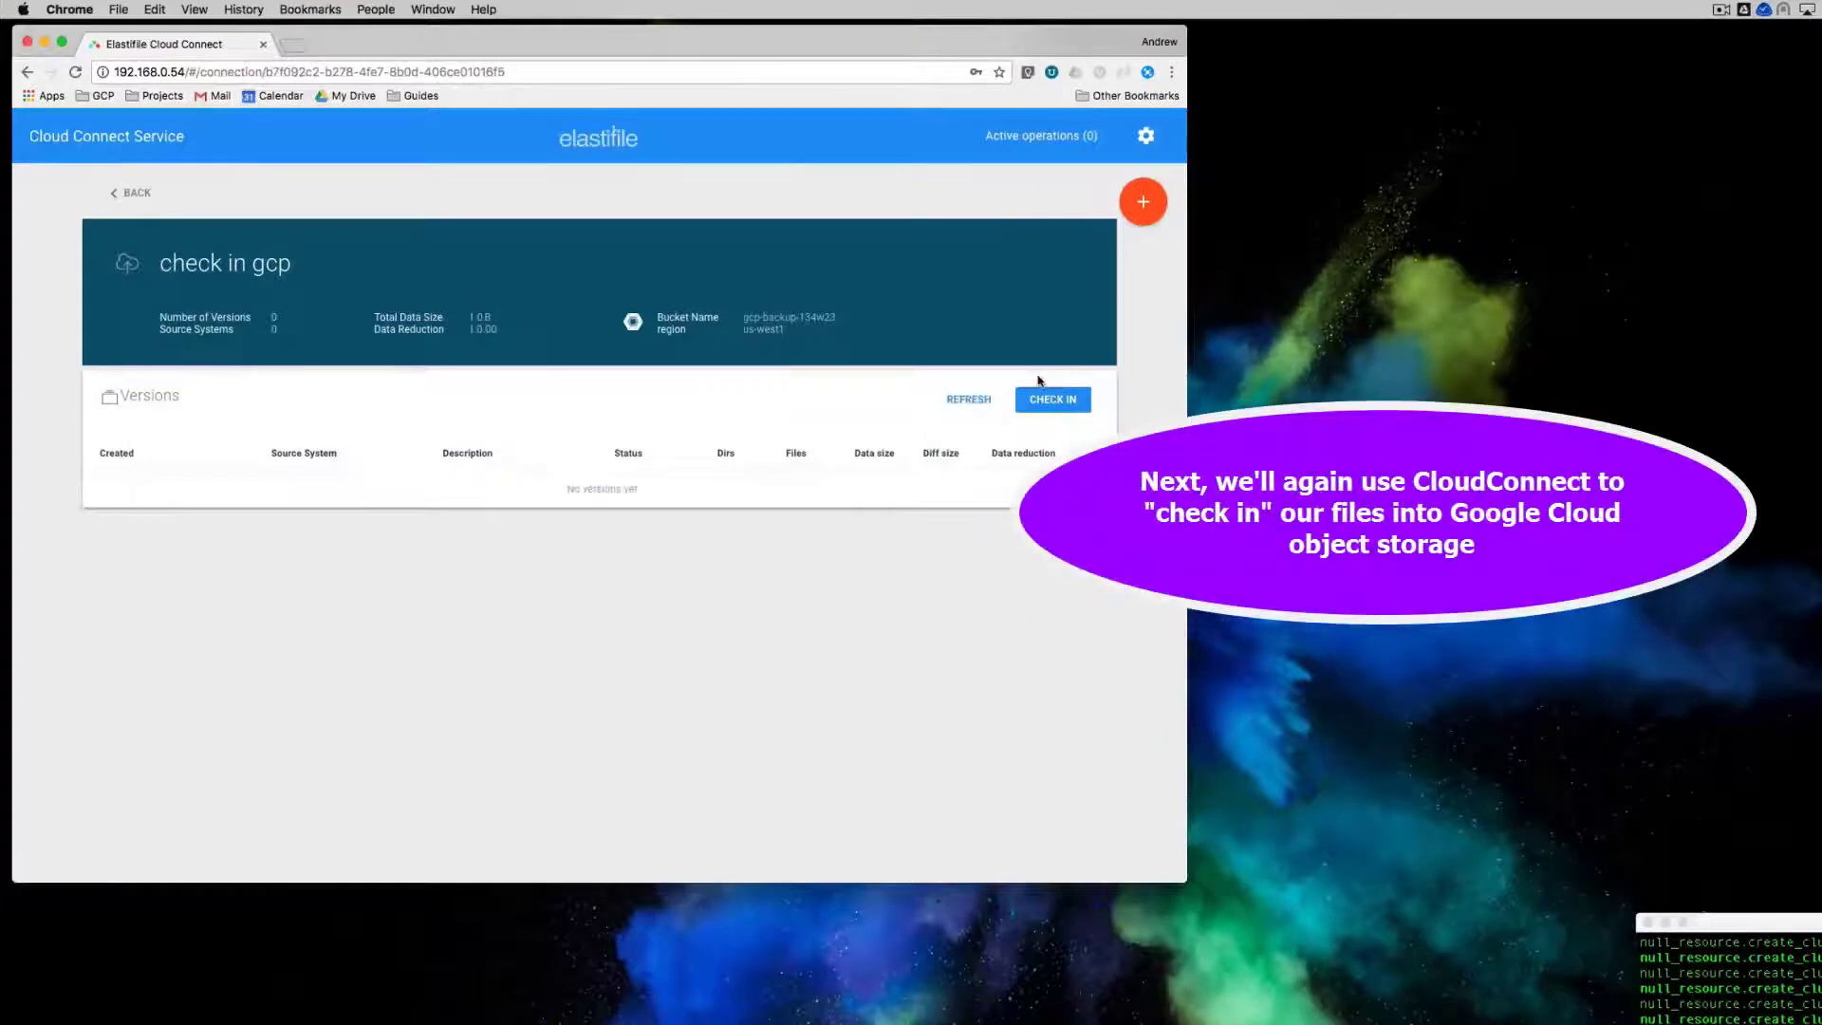
{"action": "left_click", "coordinate": [1051, 401]}
{"action": "left_click", "coordinate": [379, 574]}
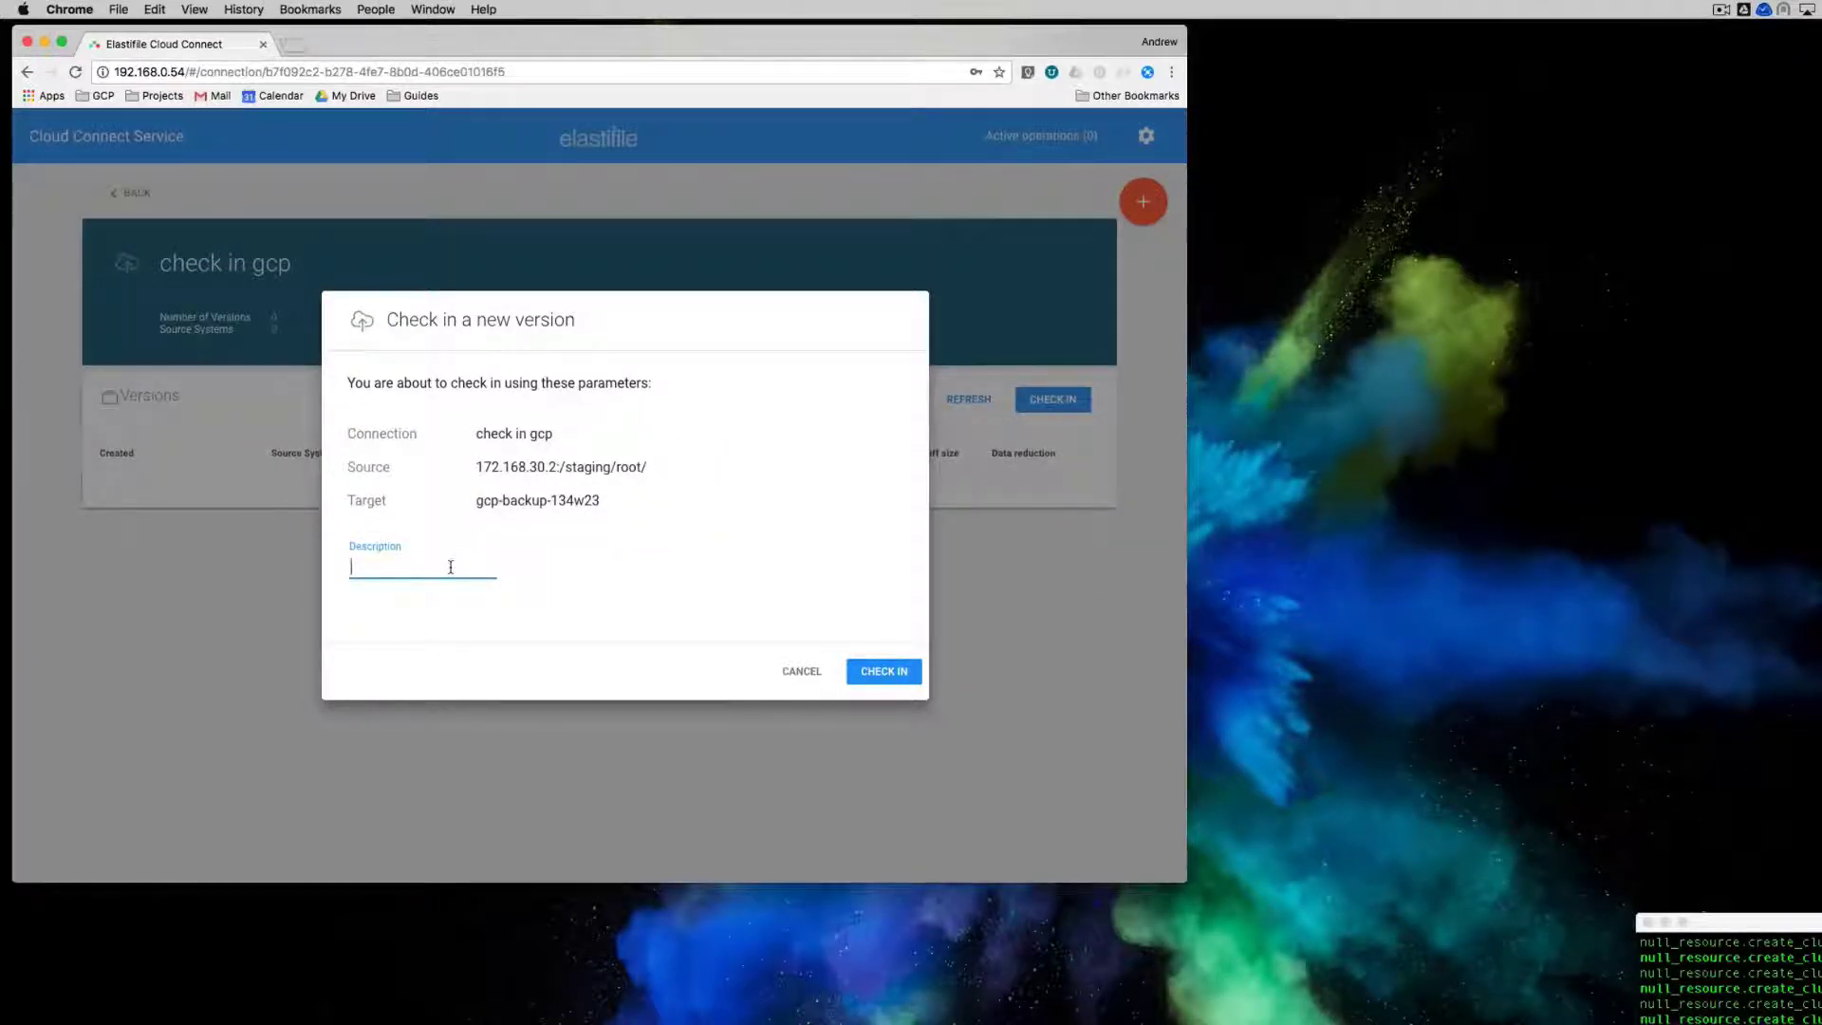
{"action": "type", "text": "demo"}
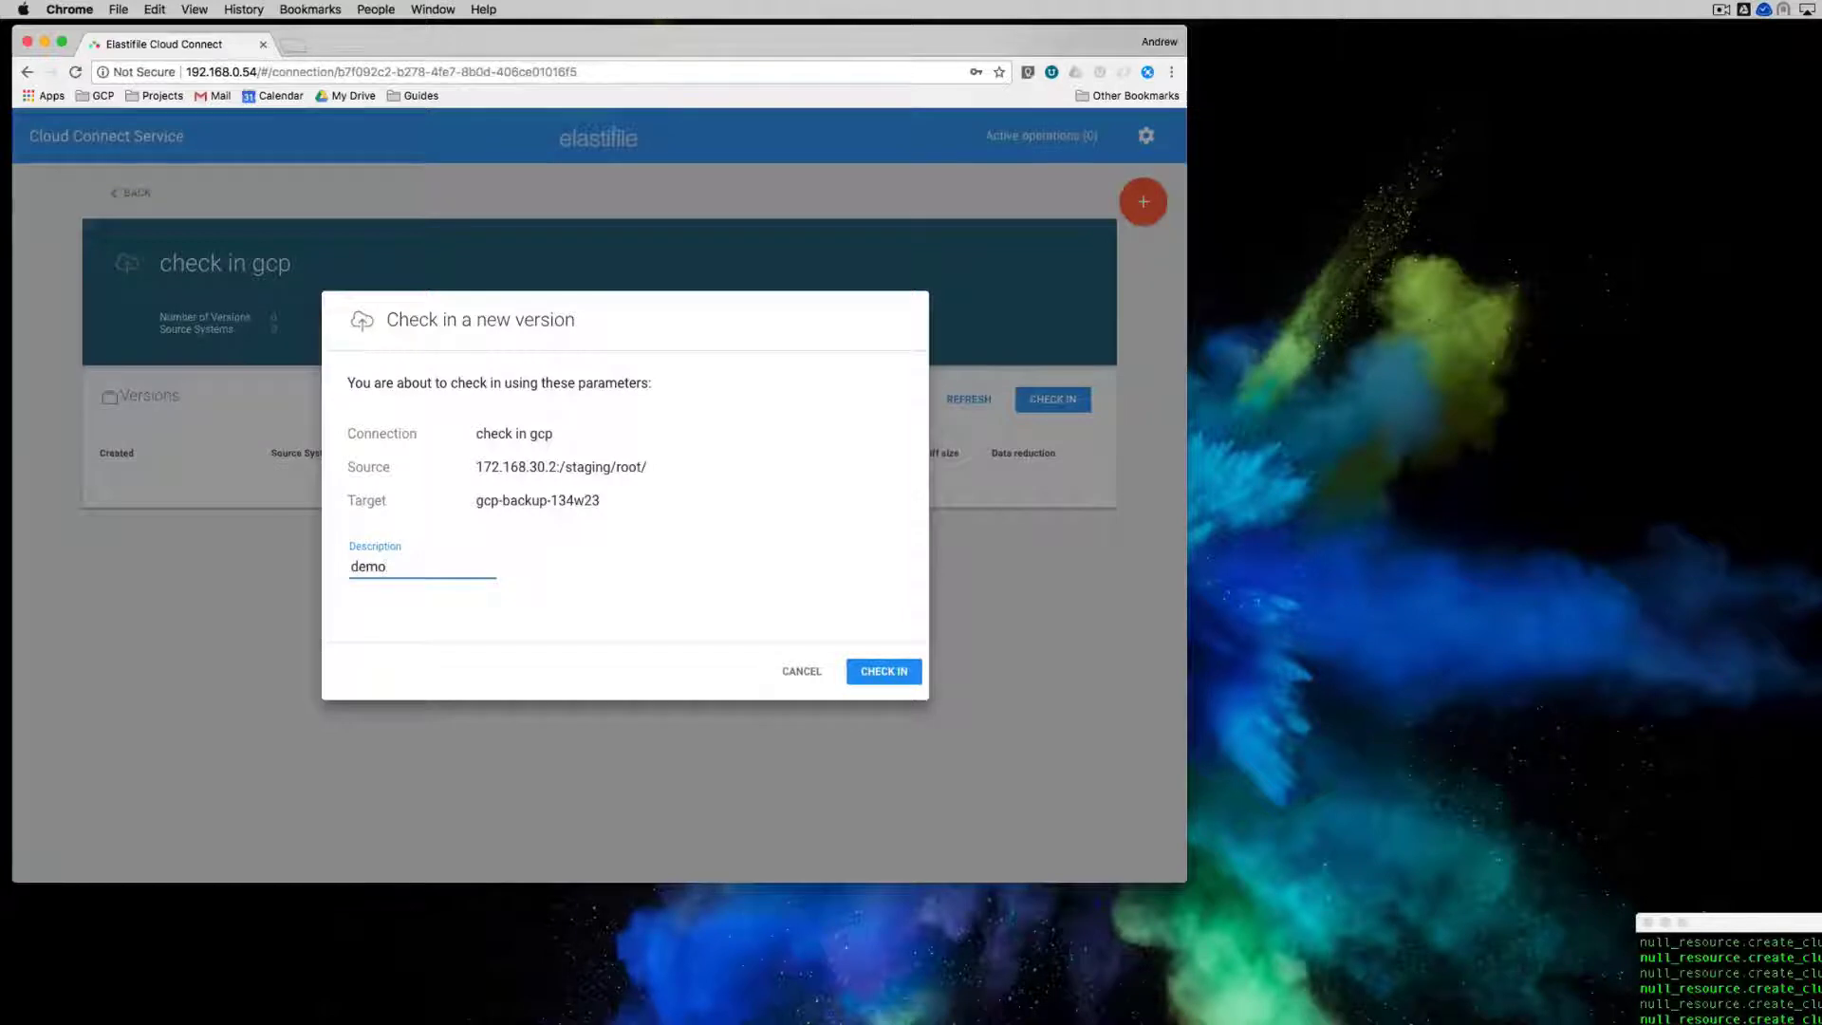
{"action": "left_click", "coordinate": [883, 673]}
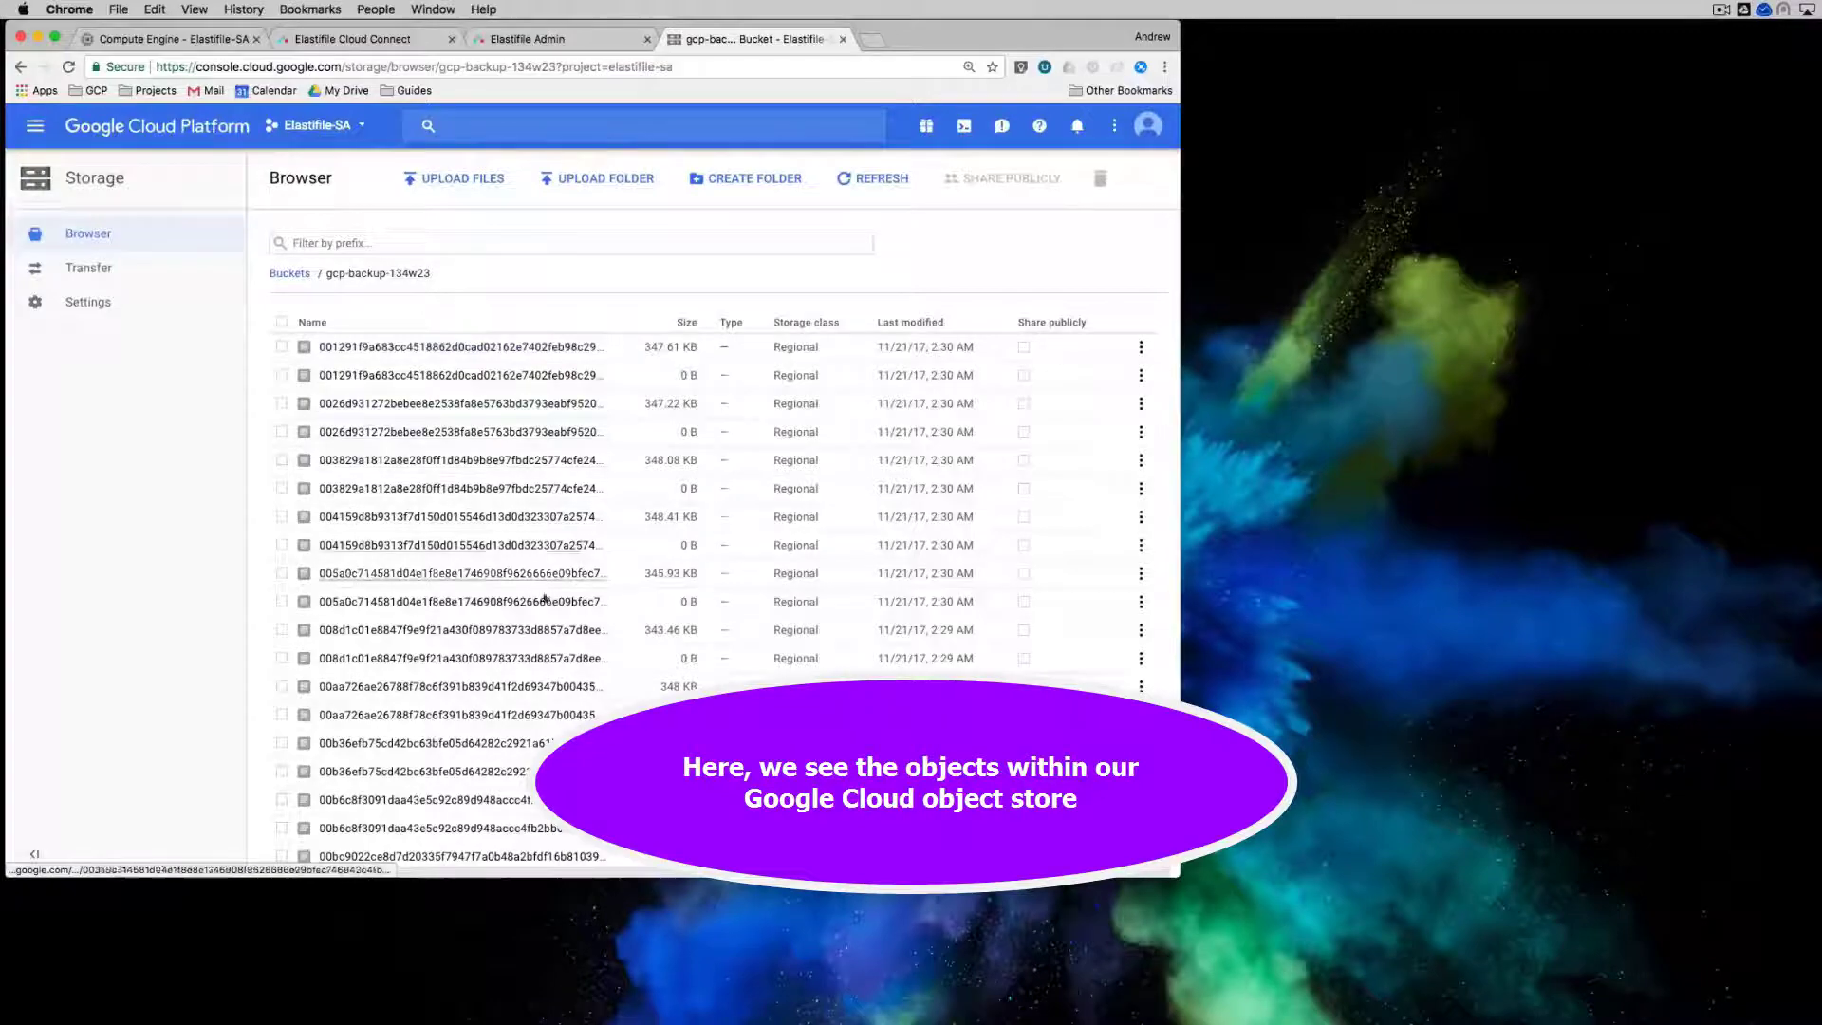
Step: Look through the objects stored in the gcp-backup-134w23 bucket in Google Cloud Storage
{"action": "scroll", "coordinate": [874, 504], "scroll_direction": "down", "scroll_amount": 15}
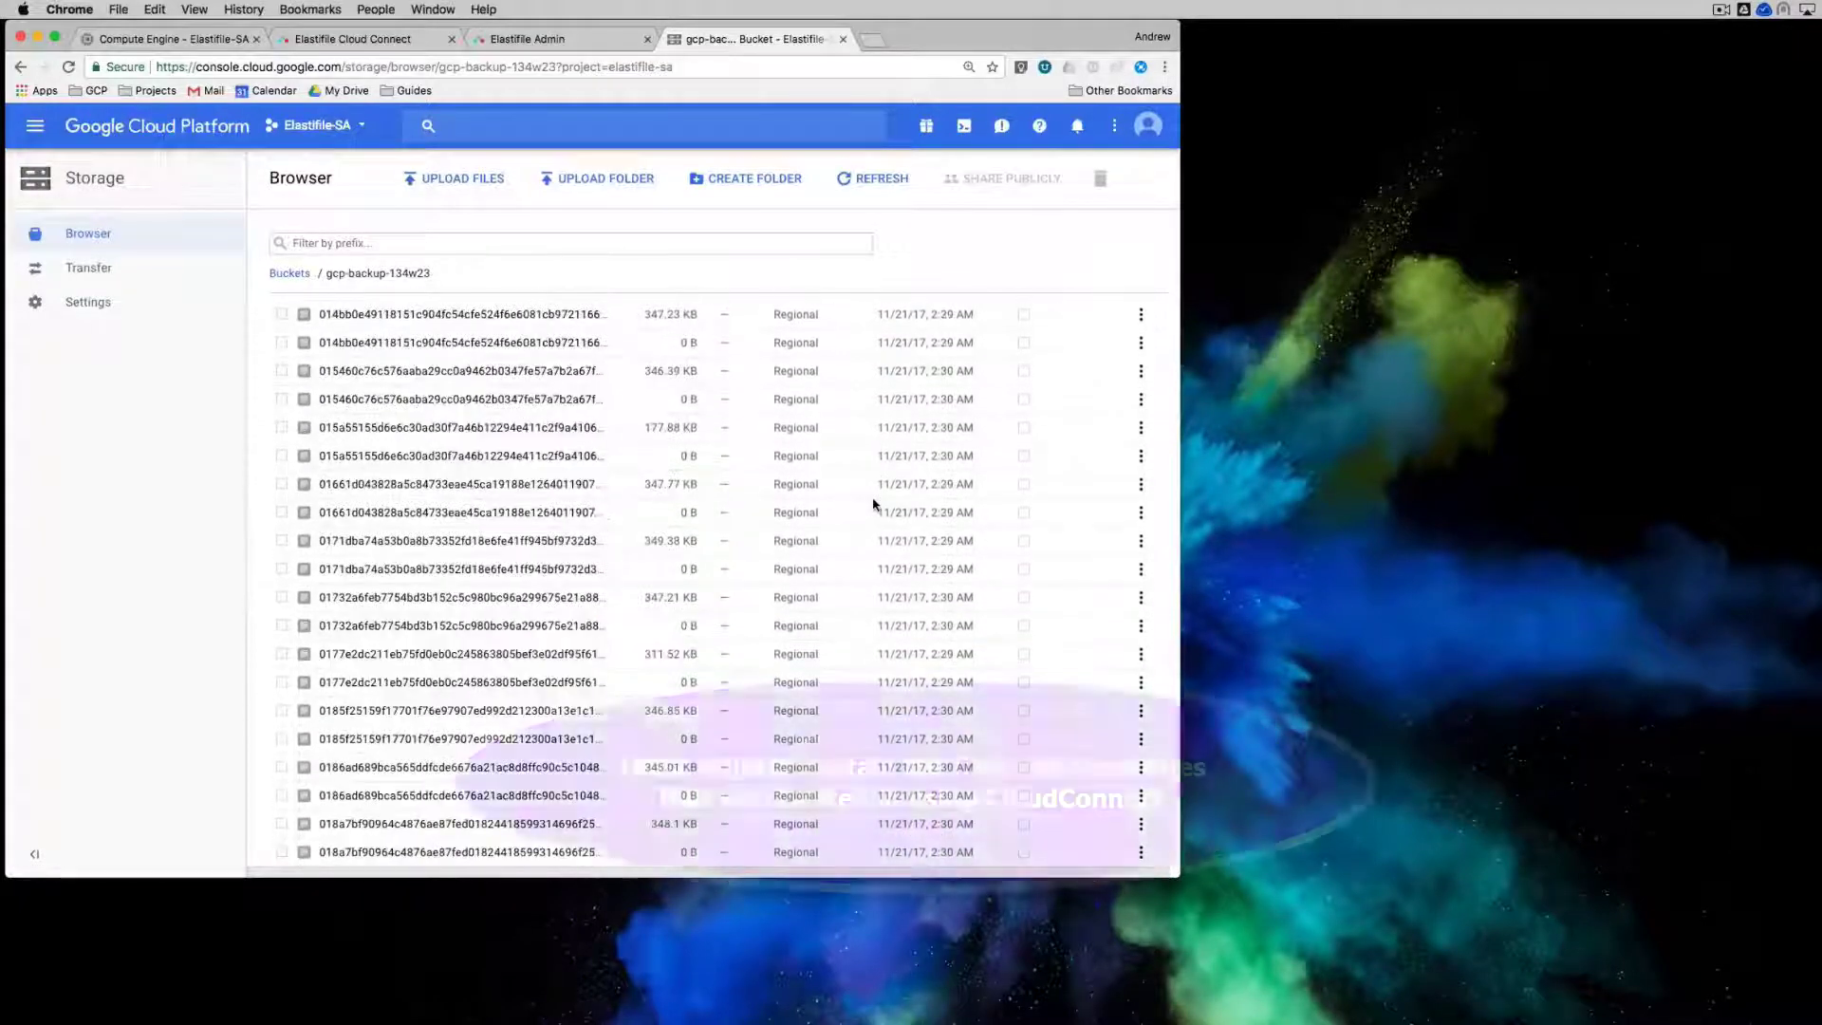
{"action": "scroll", "coordinate": [873, 505], "scroll_direction": "up", "scroll_amount": 15}
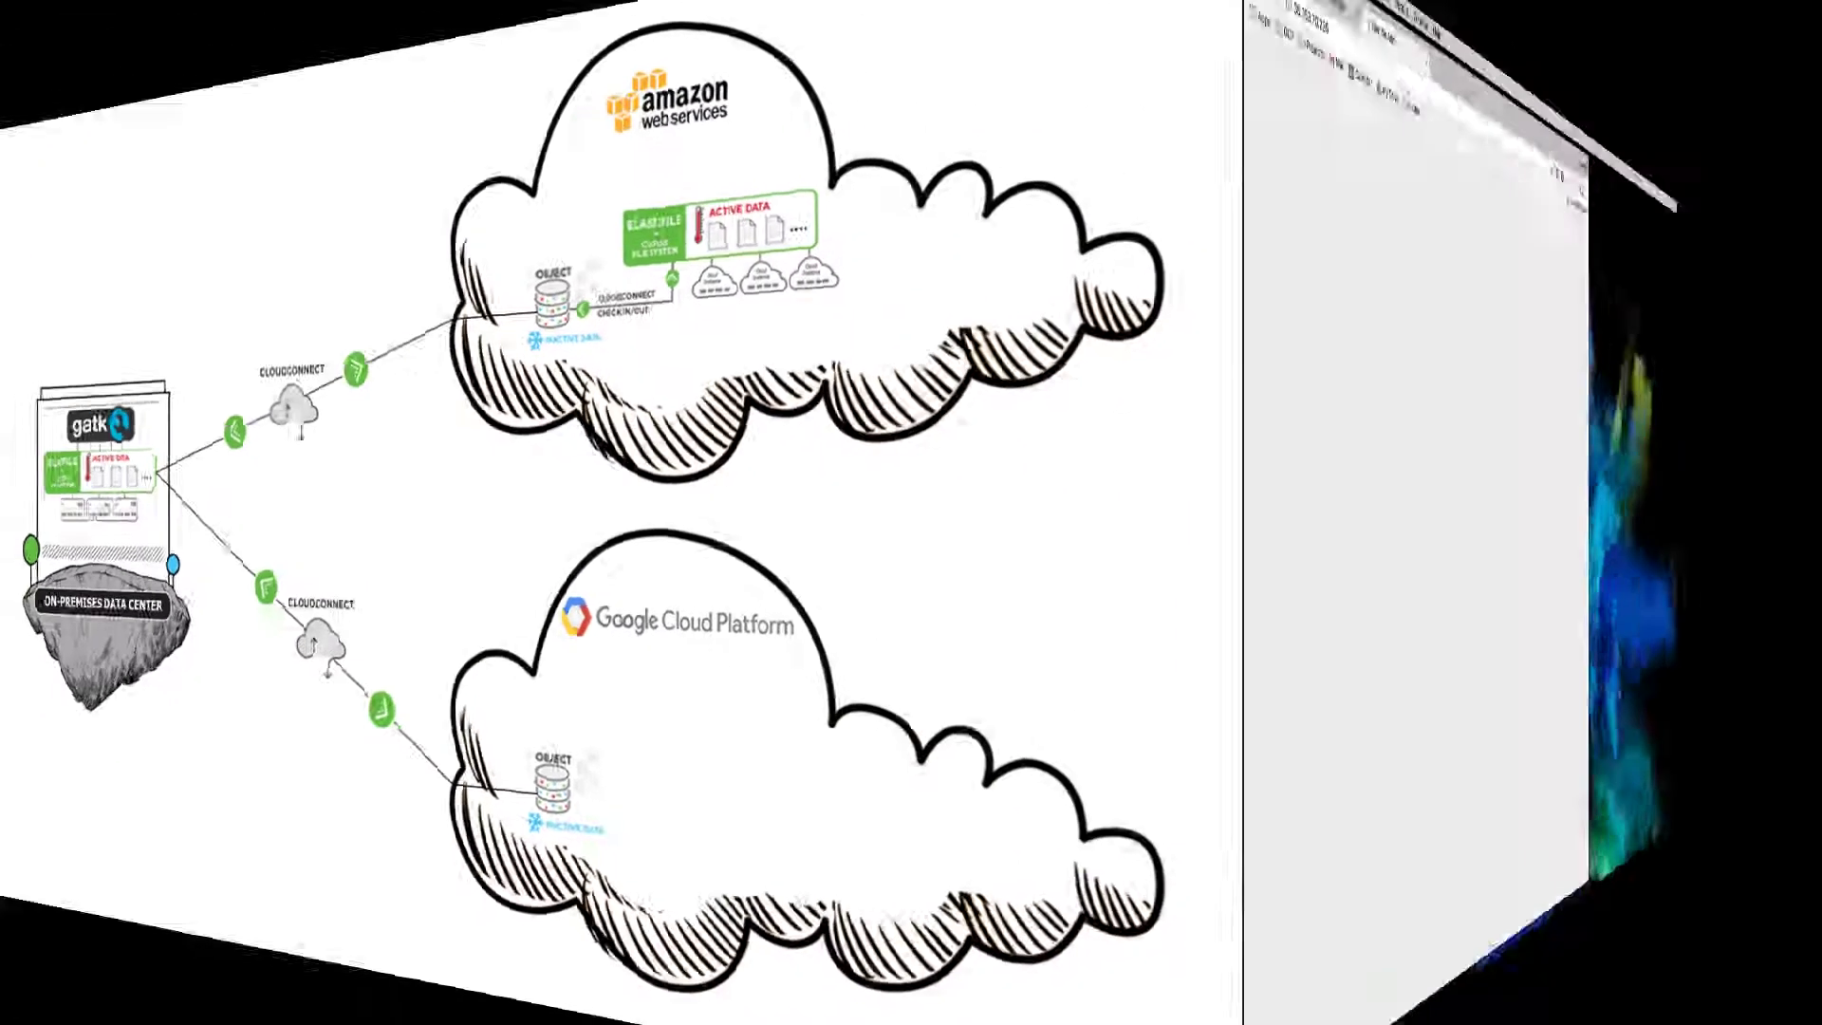
Step: Log in to Elastifile Admin with the admin account password and accept the end-user license agreement
{"action": "key", "text": "Tab"}
{"action": "type", "text": "*"}
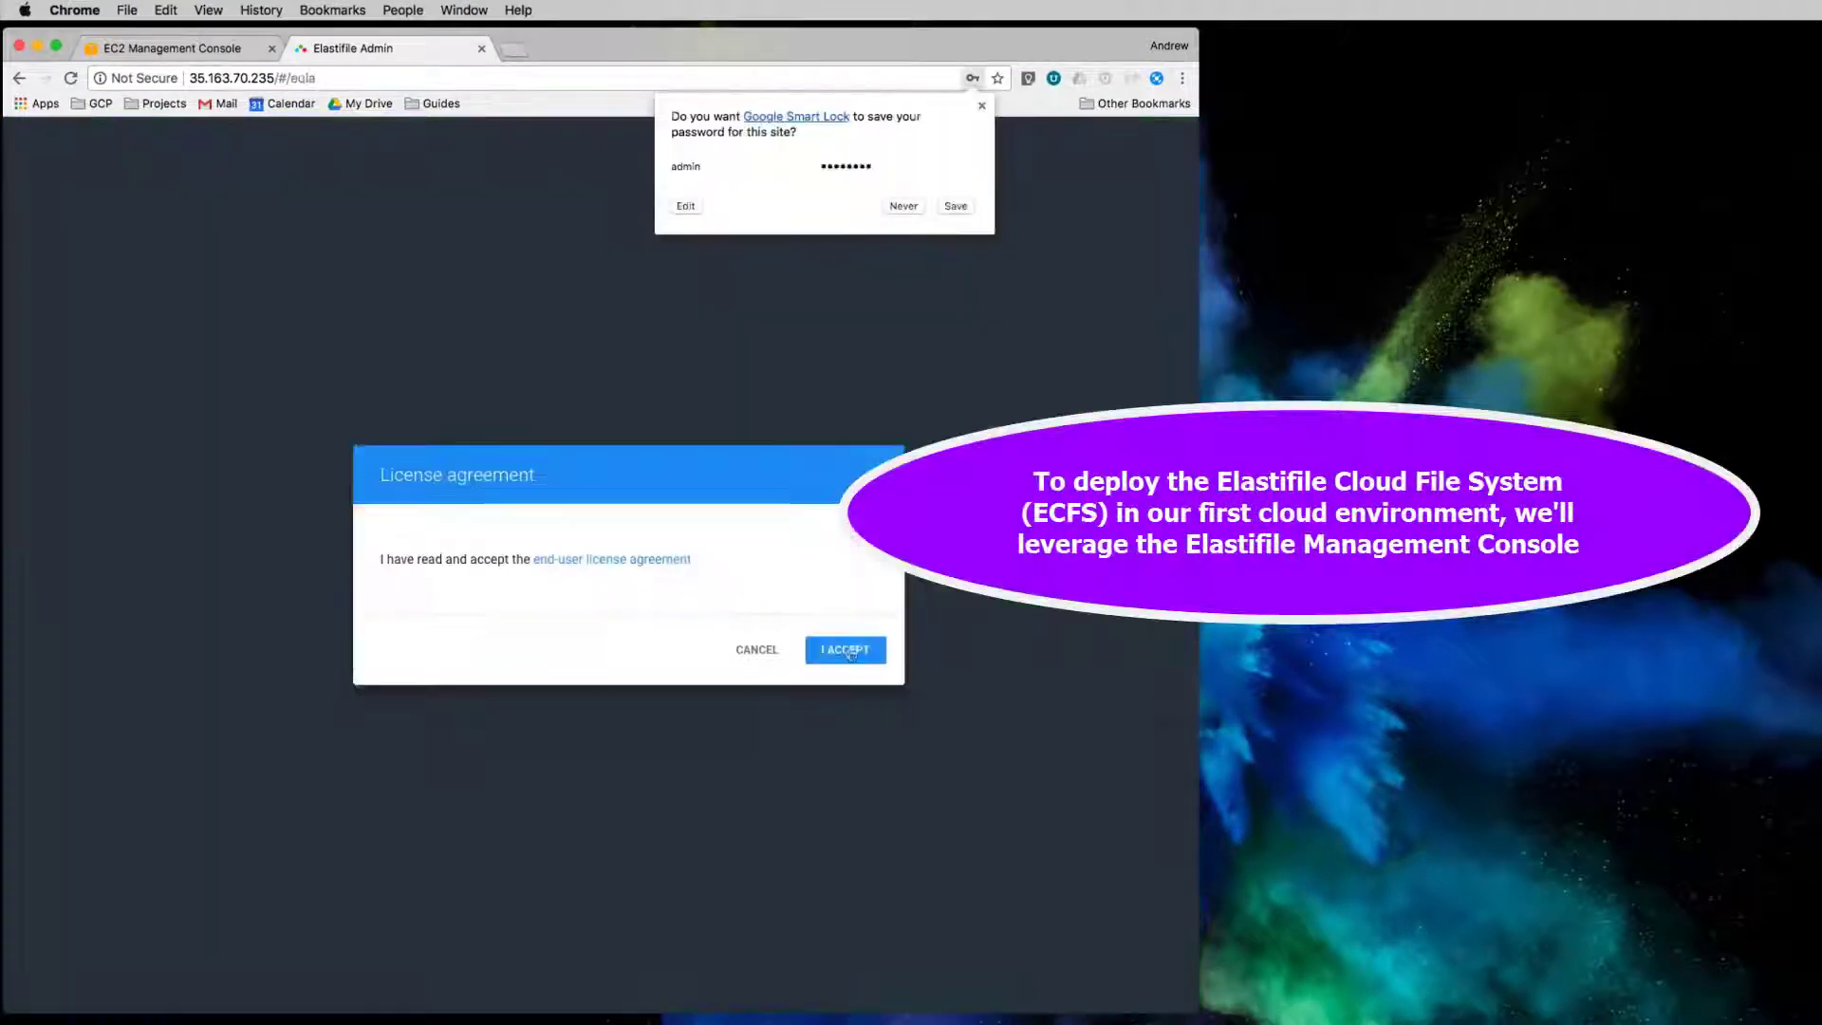
{"action": "left_click", "coordinate": [855, 650]}
Step: Change the login password by entering the current password, the new password and its confirmation, and save it
{"action": "type", "text": "********"}
{"action": "key", "text": "Tab"}
{"action": "type", "text": "**********"}
{"action": "key", "text": "Tab"}
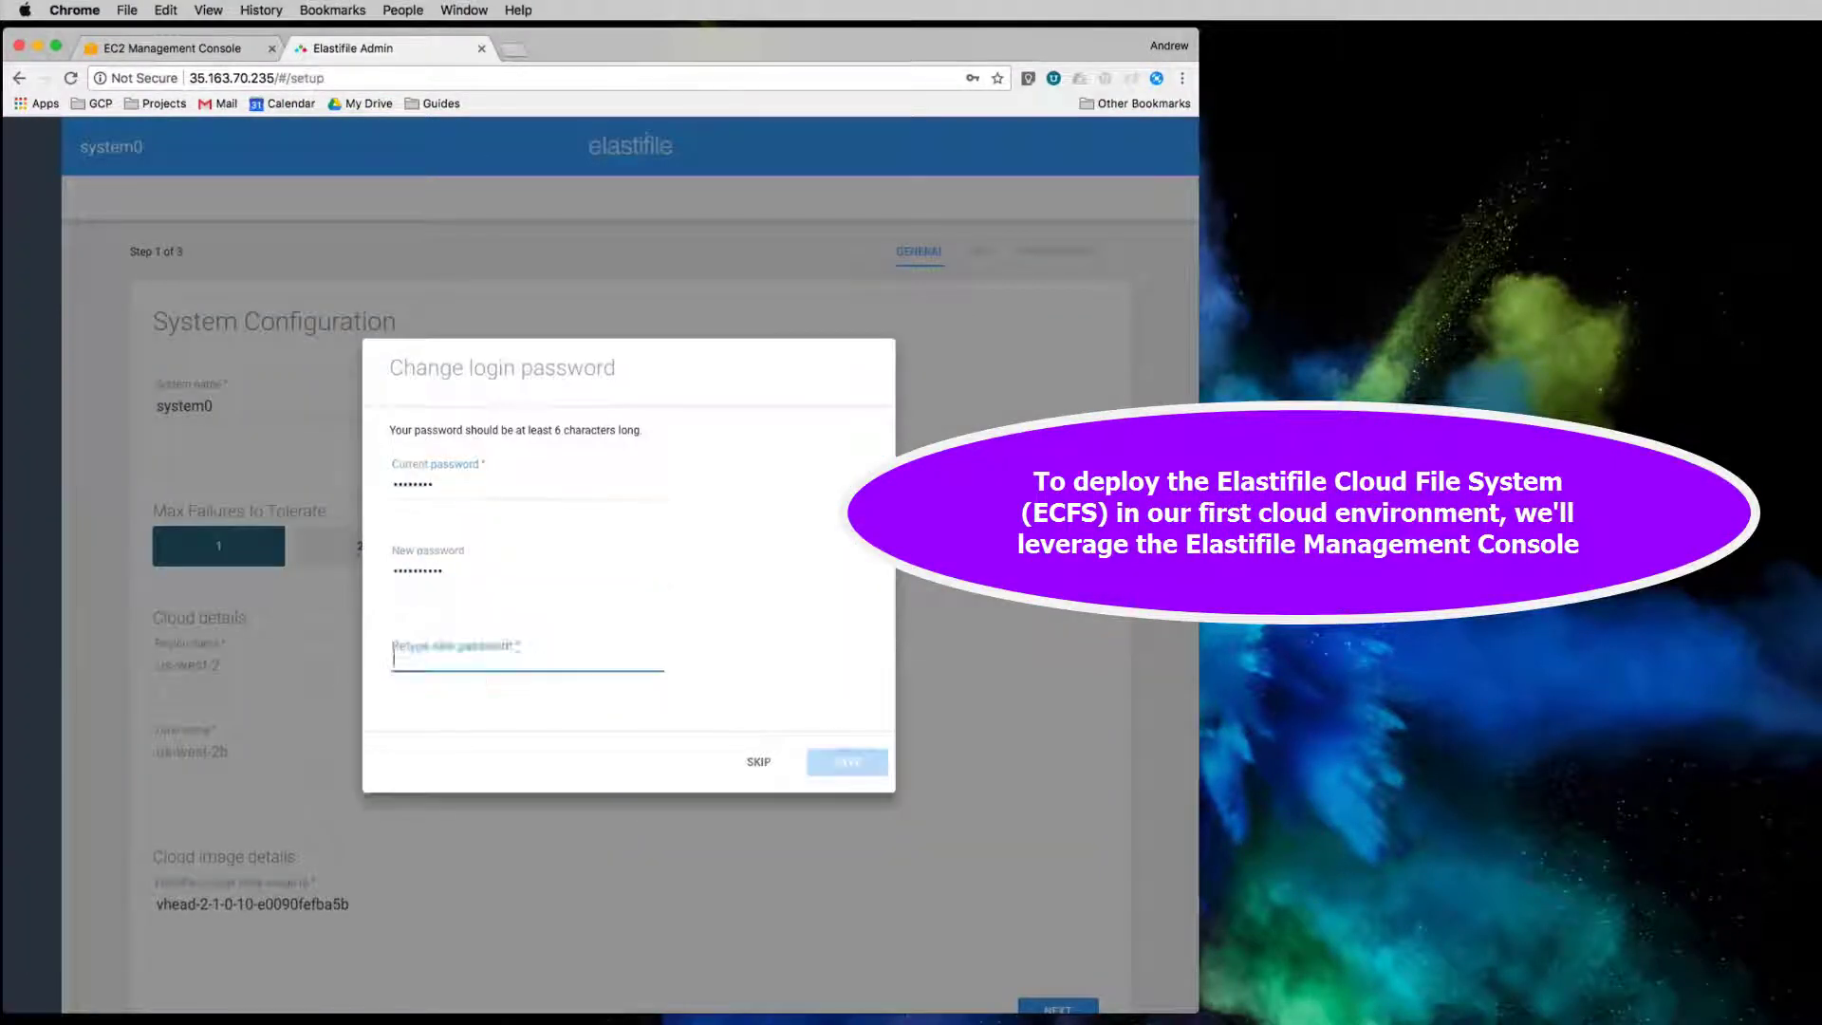
{"action": "type", "text": "**********"}
{"action": "left_click", "coordinate": [847, 762]}
Step: Set the system name to ecfs-aws and continue to the DNS settings
{"action": "left_click_drag", "start_coordinate": [213, 406], "coordinate": [101, 406]}
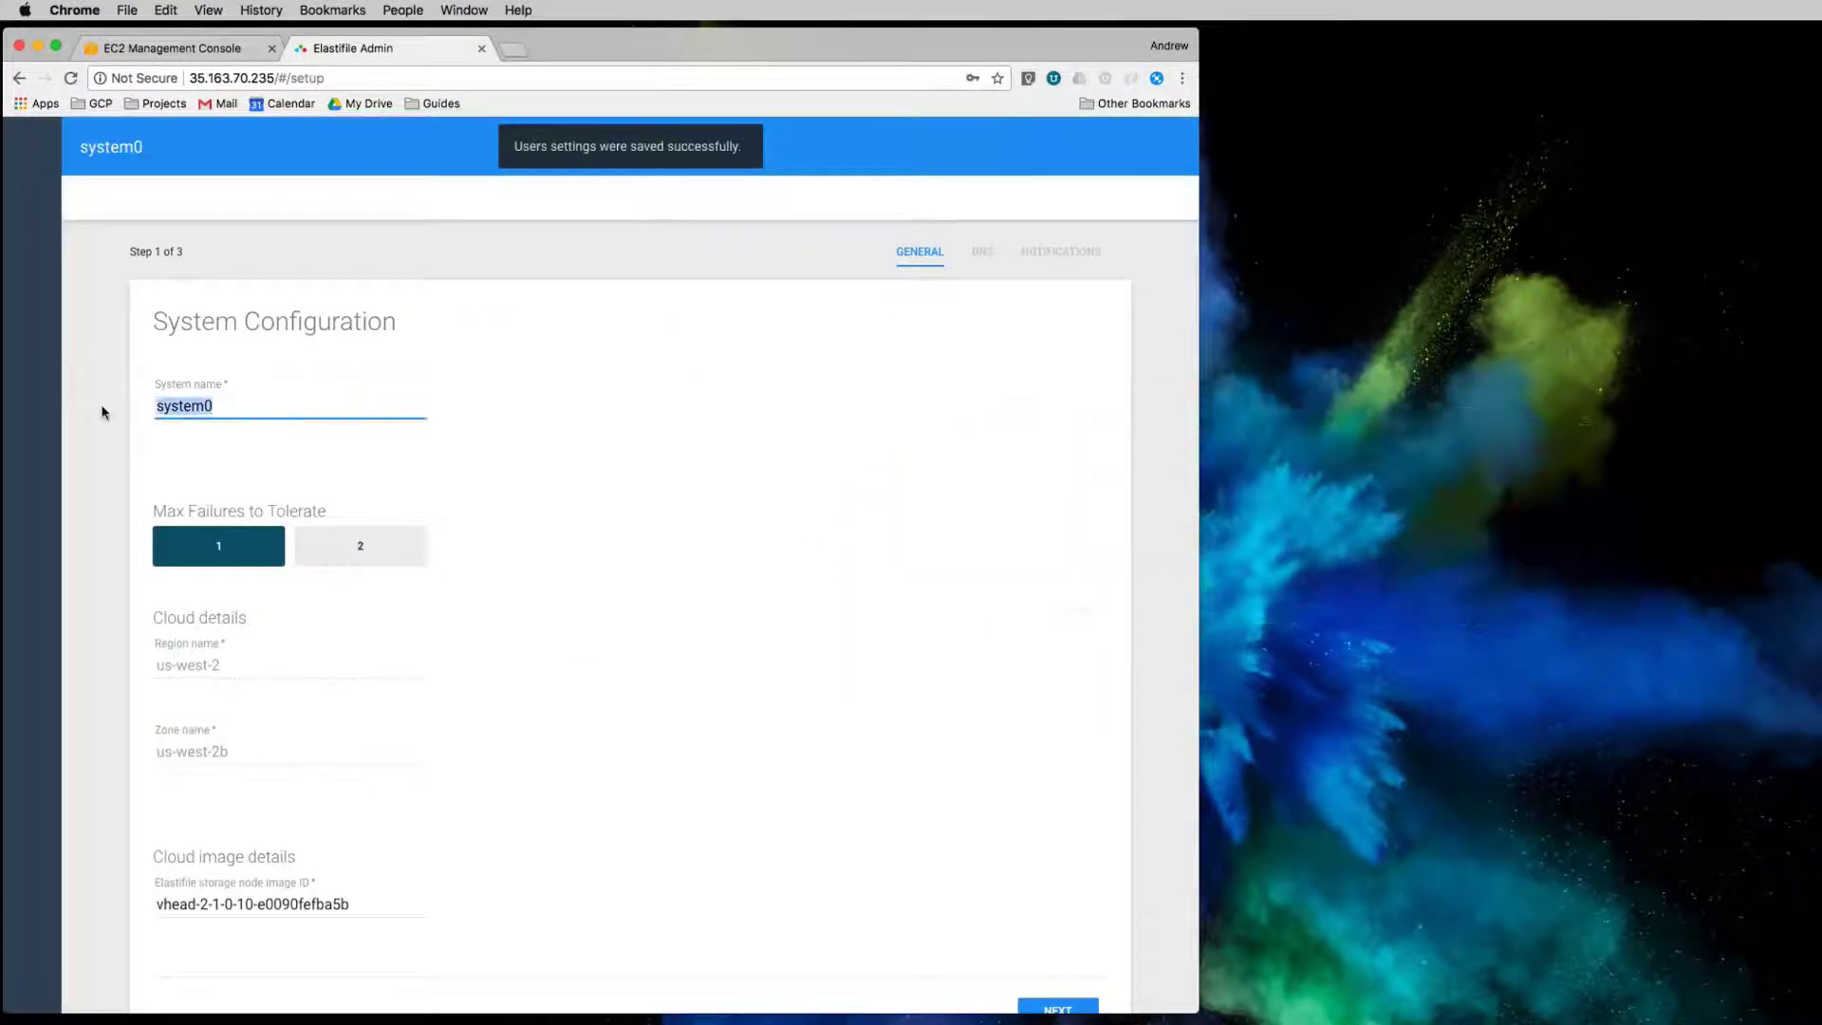
{"action": "type", "text": "ECFS-"}
{"action": "left_click", "coordinate": [285, 454]}
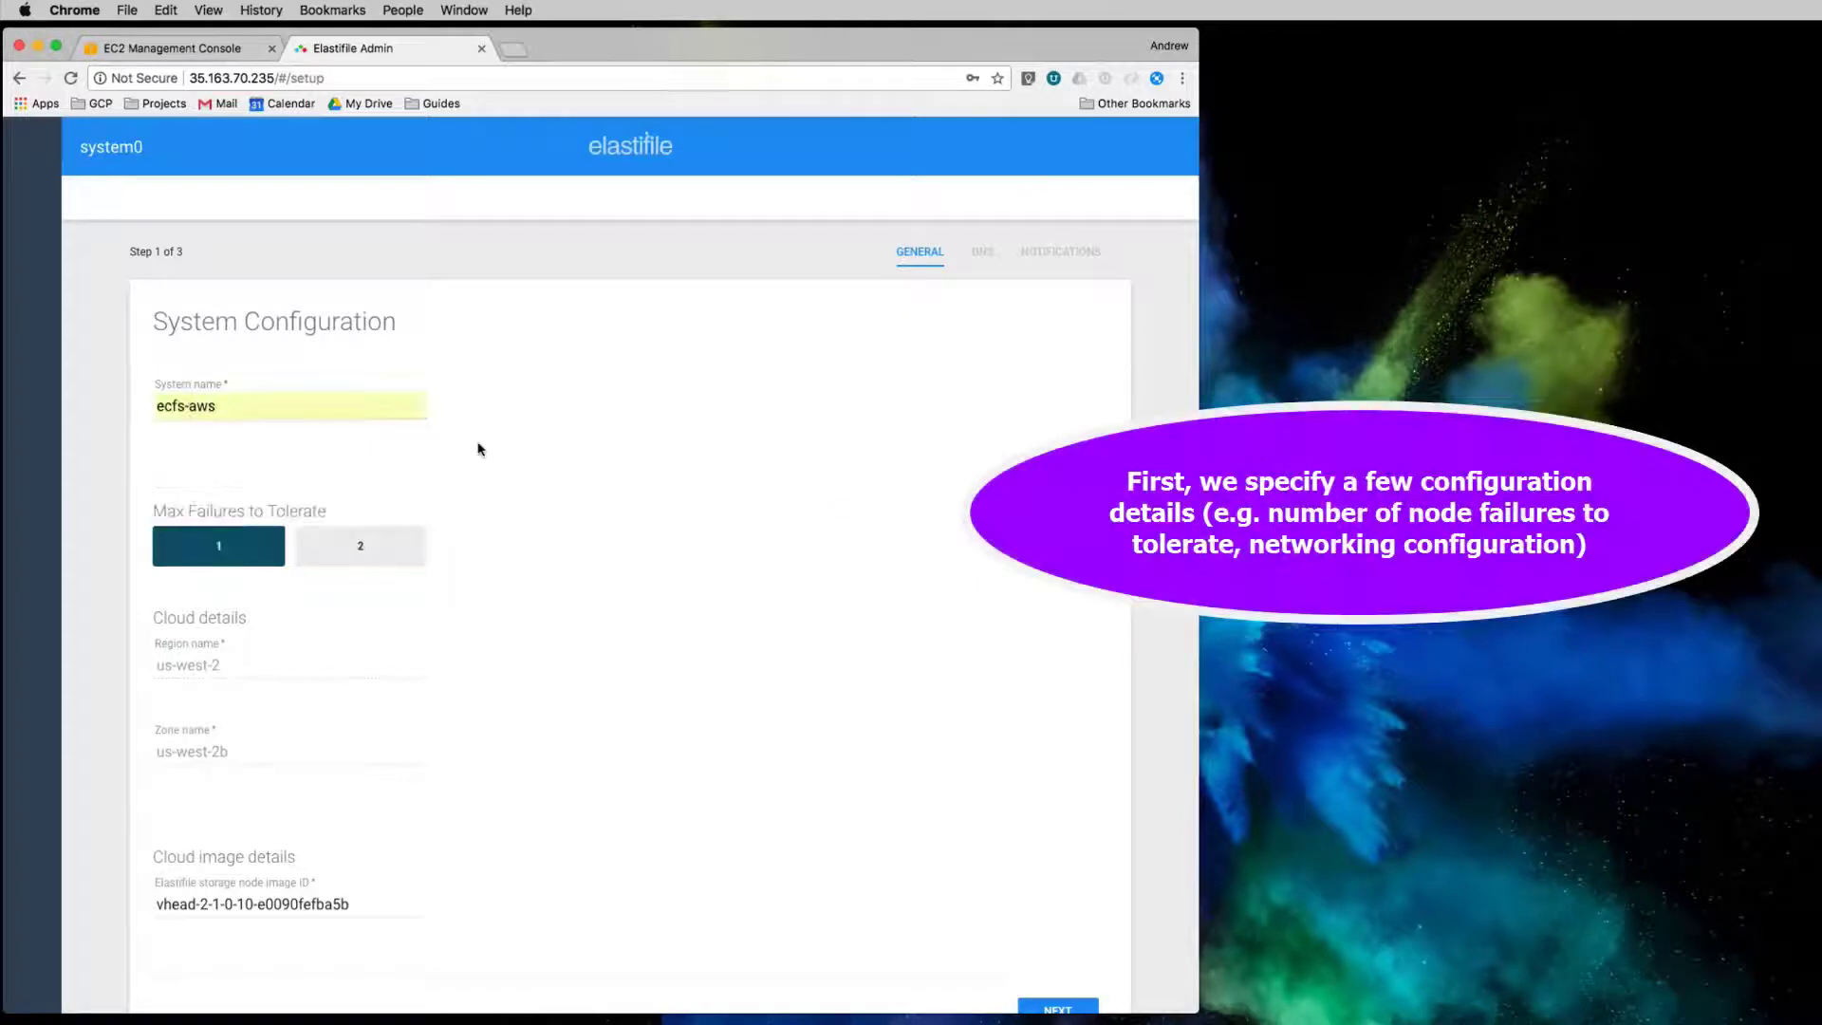
{"action": "scroll", "coordinate": [479, 447], "scroll_direction": "down", "scroll_amount": 2}
{"action": "left_click", "coordinate": [1058, 941]}
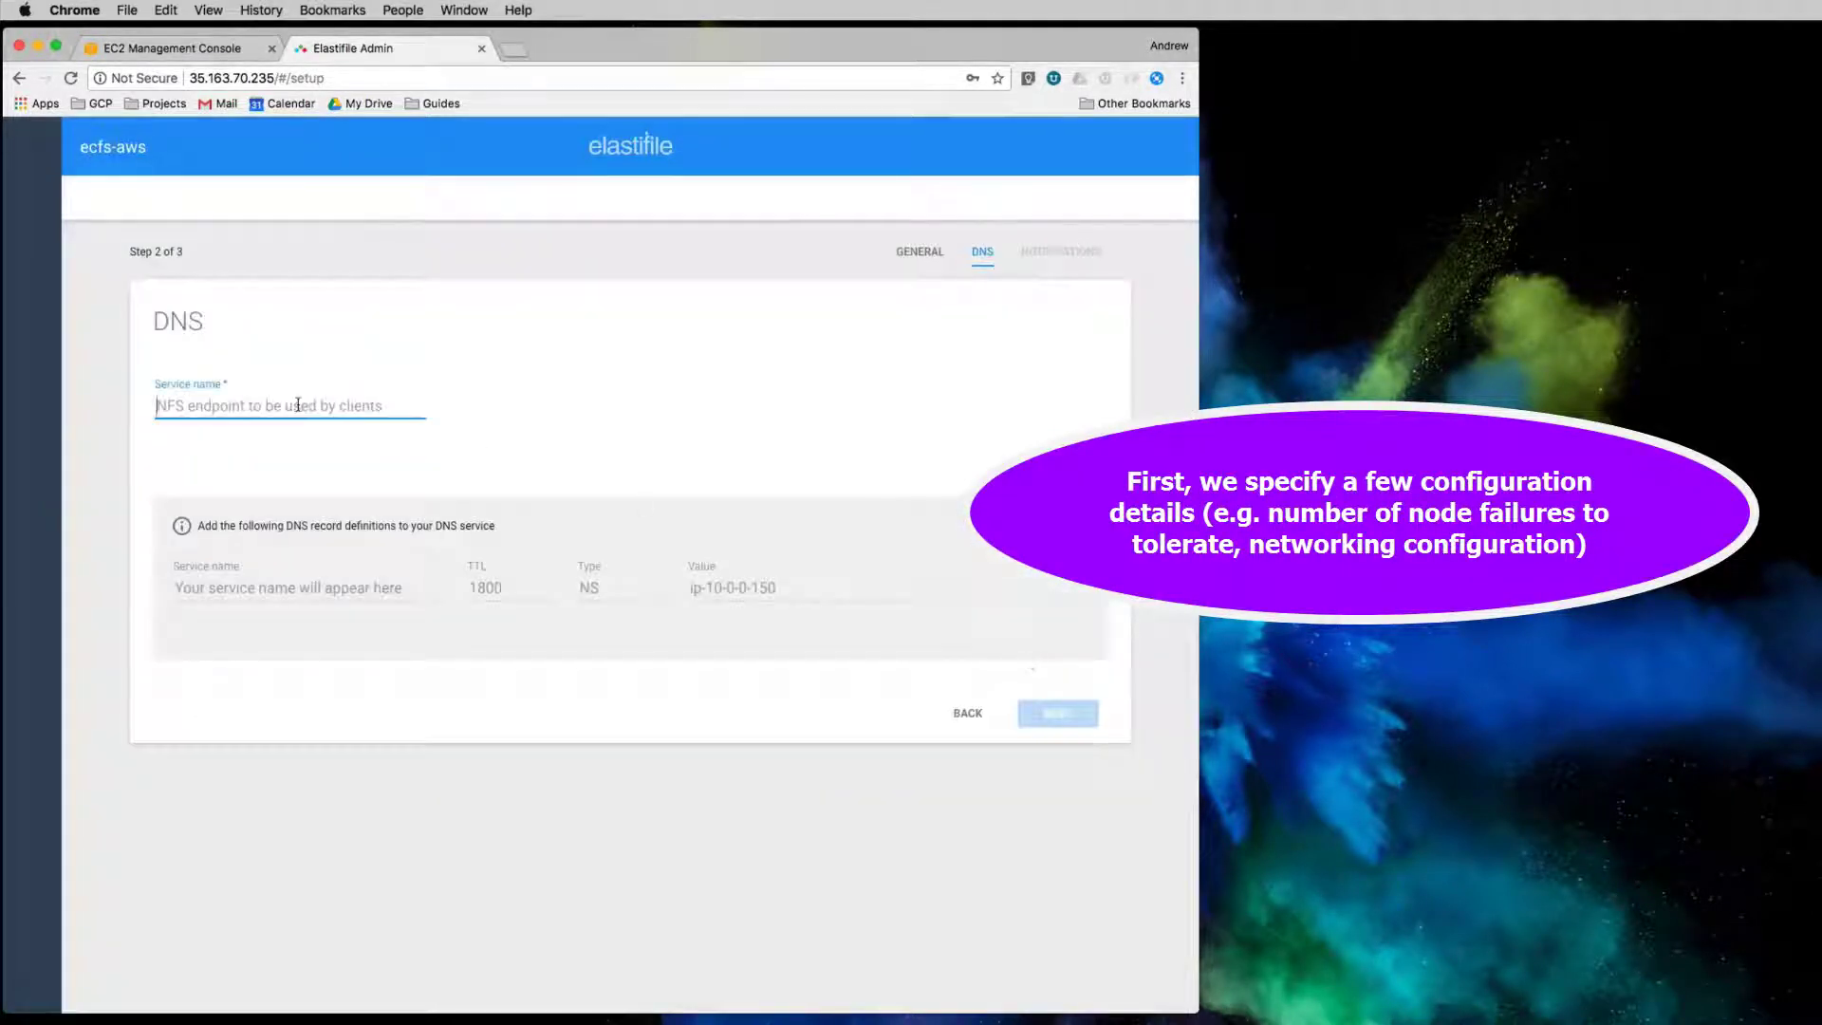
Step: Set the DNS service name to ecfs-aws.local and complete the system setup
{"action": "type", "text": "ecfs-aws.local"}
{"action": "left_click", "coordinate": [1058, 713]}
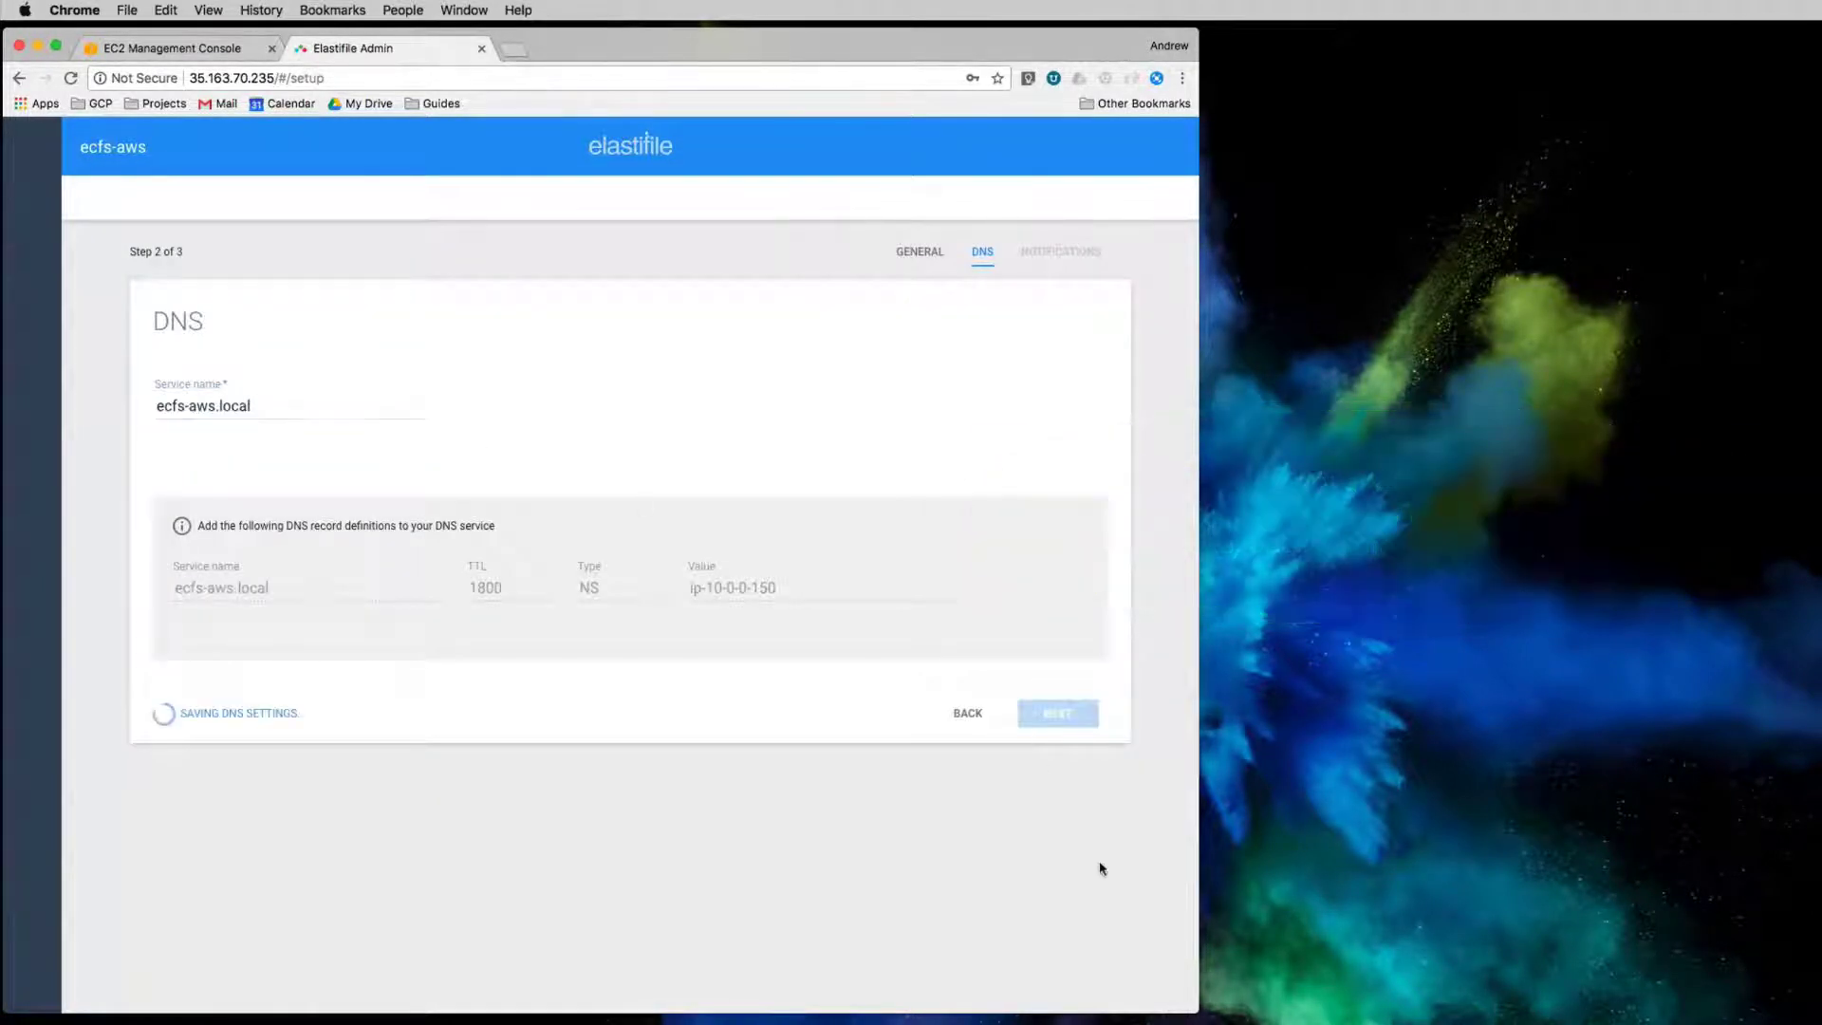
{"action": "scroll", "coordinate": [1027, 835], "scroll_direction": "down", "scroll_amount": 3}
{"action": "left_click", "coordinate": [1036, 937]}
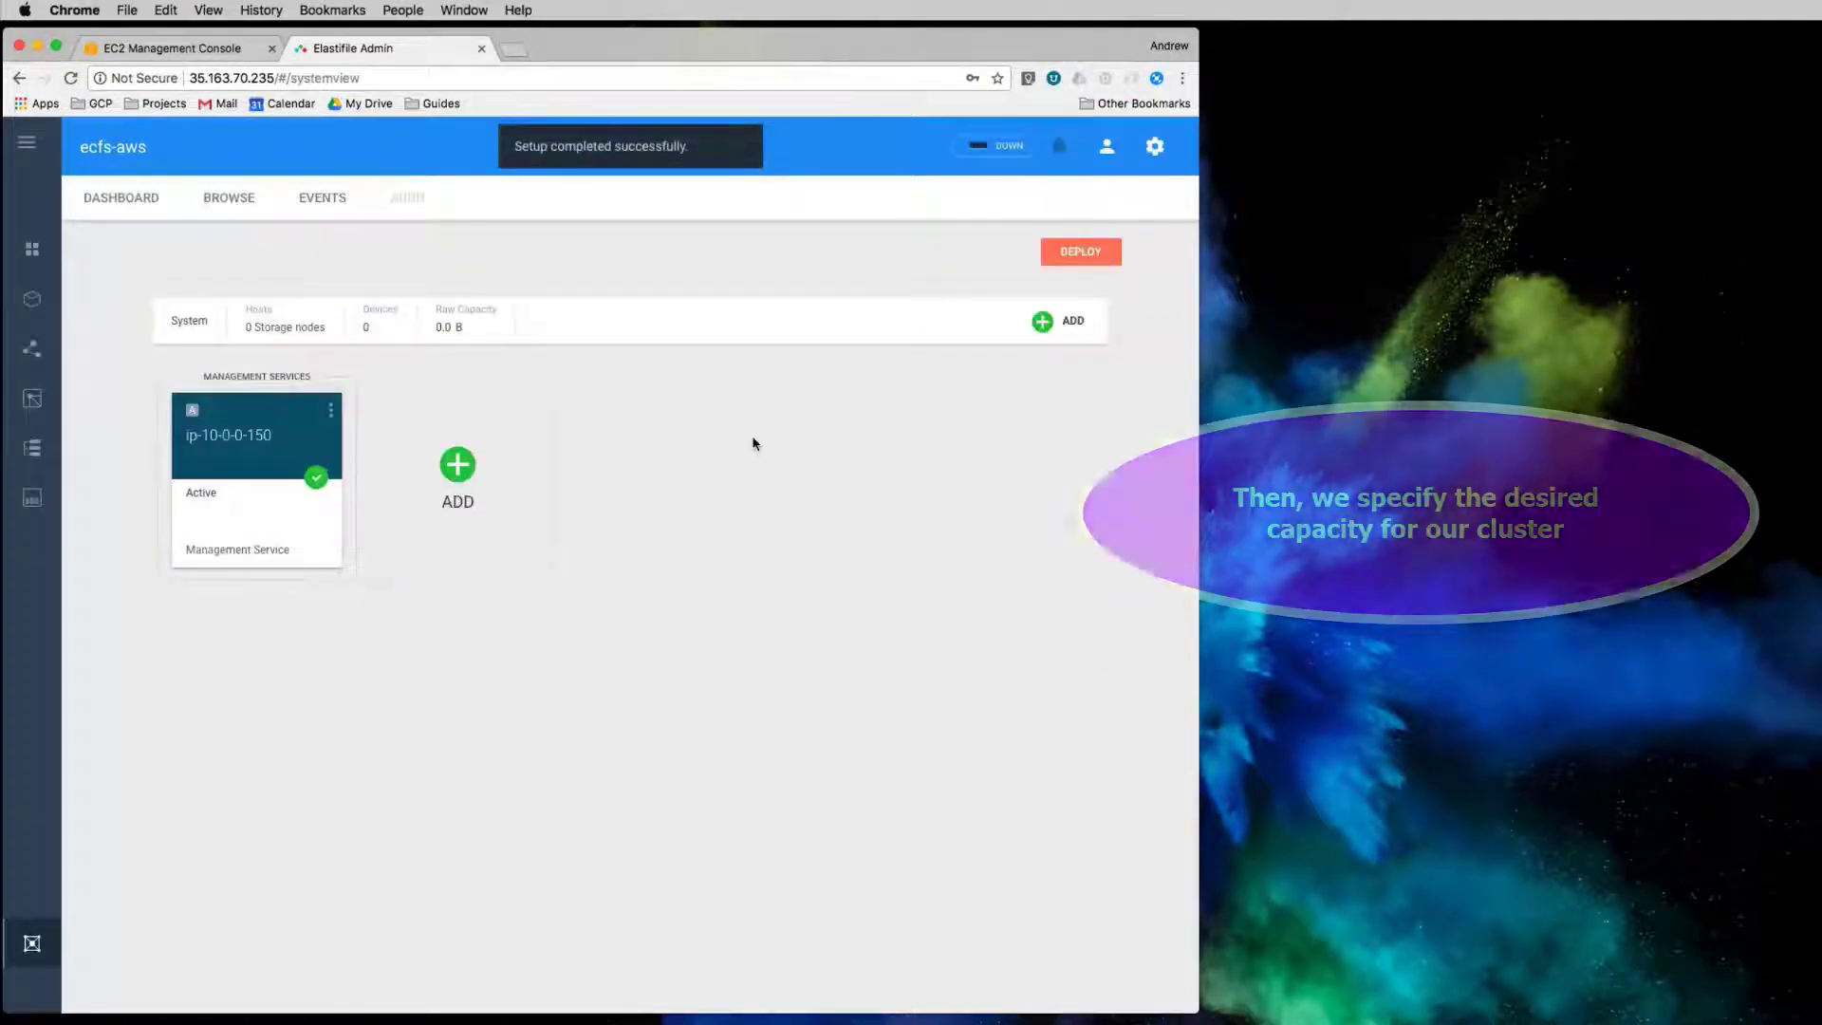
Step: Add 9.60 TB of raw capacity to the system using Local storage
{"action": "left_click", "coordinate": [458, 468]}
{"action": "left_click", "coordinate": [282, 415]}
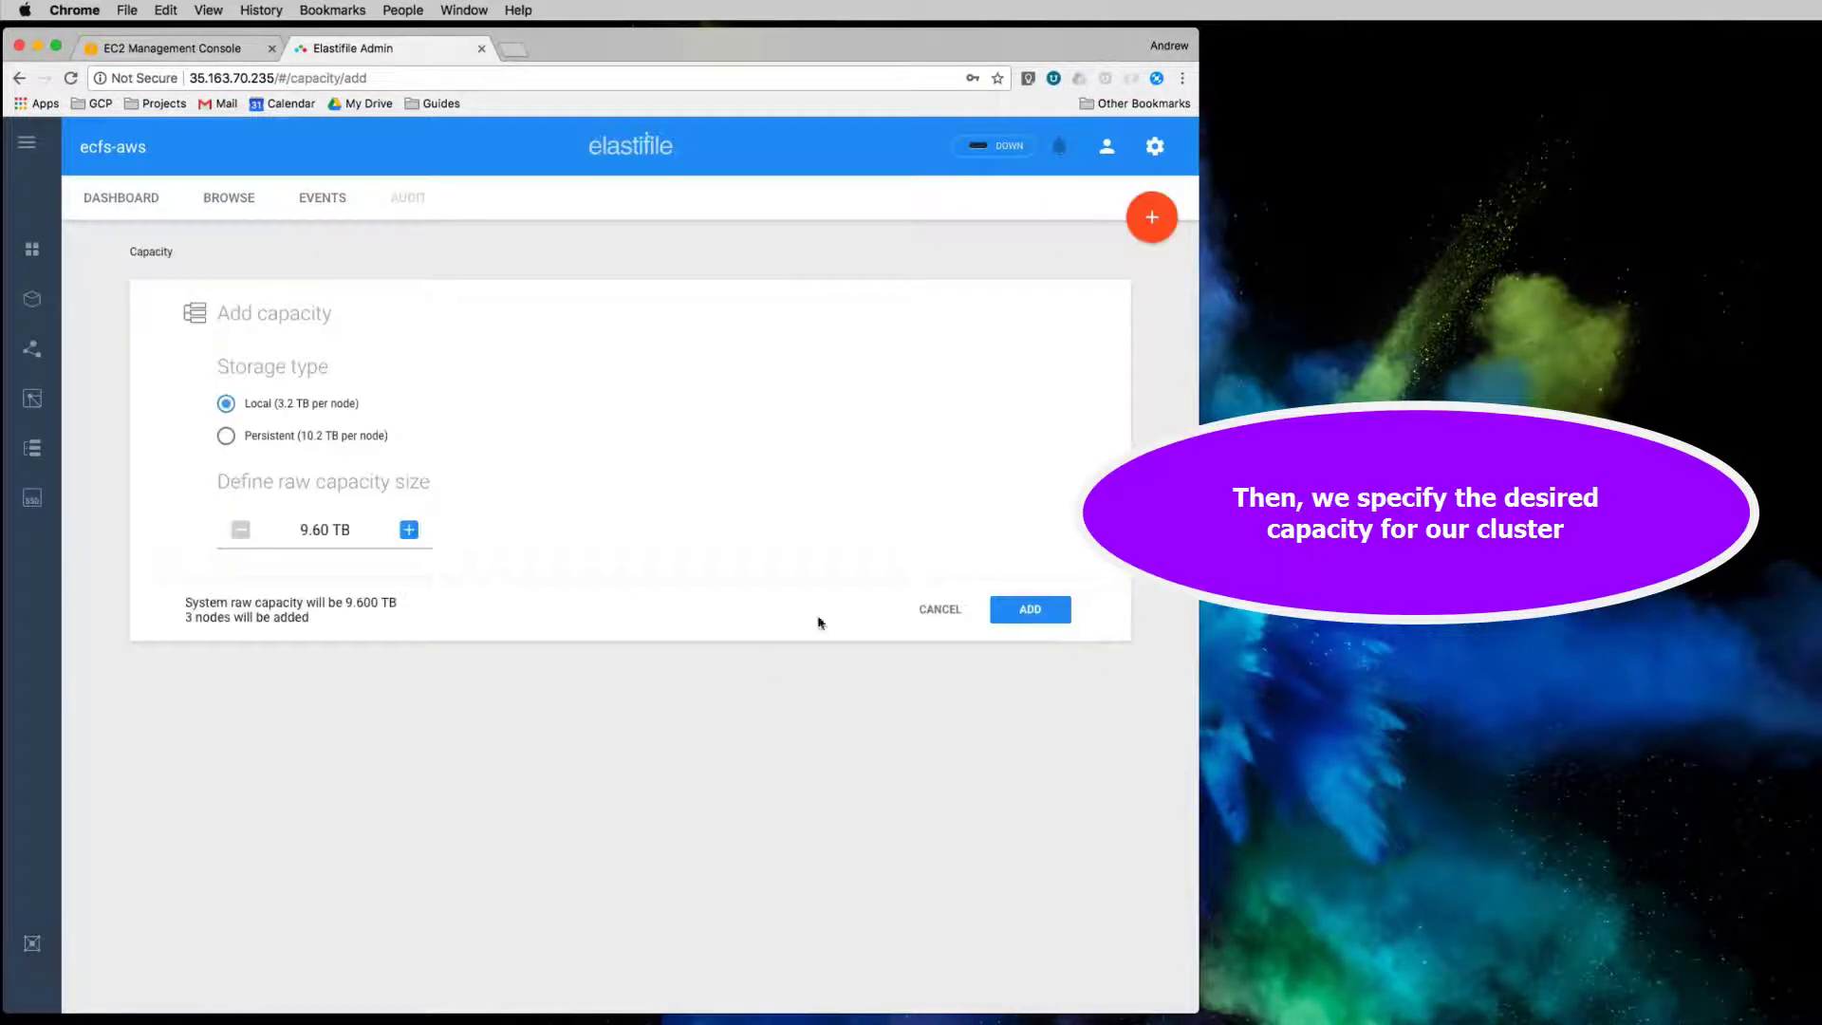
{"action": "left_click", "coordinate": [1032, 615]}
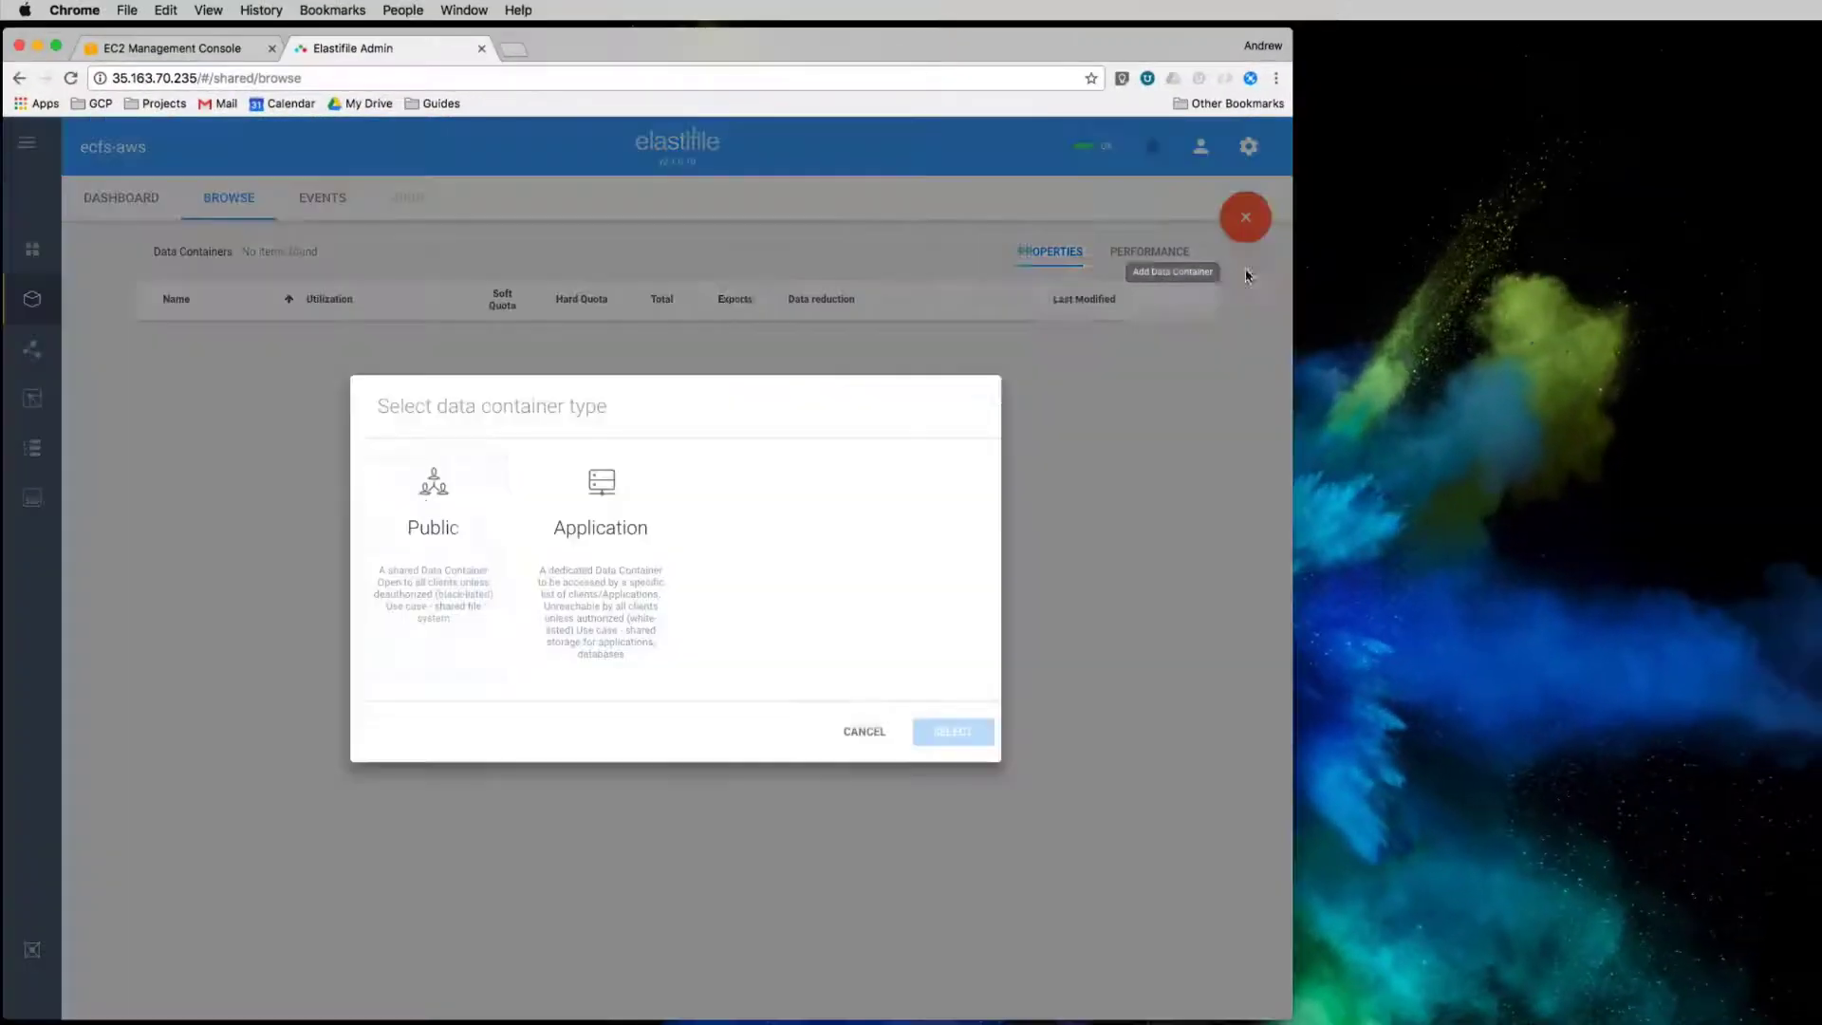
Step: Start a new public data container and name it aws_active
{"action": "left_click", "coordinate": [428, 506]}
{"action": "left_click", "coordinate": [953, 731]}
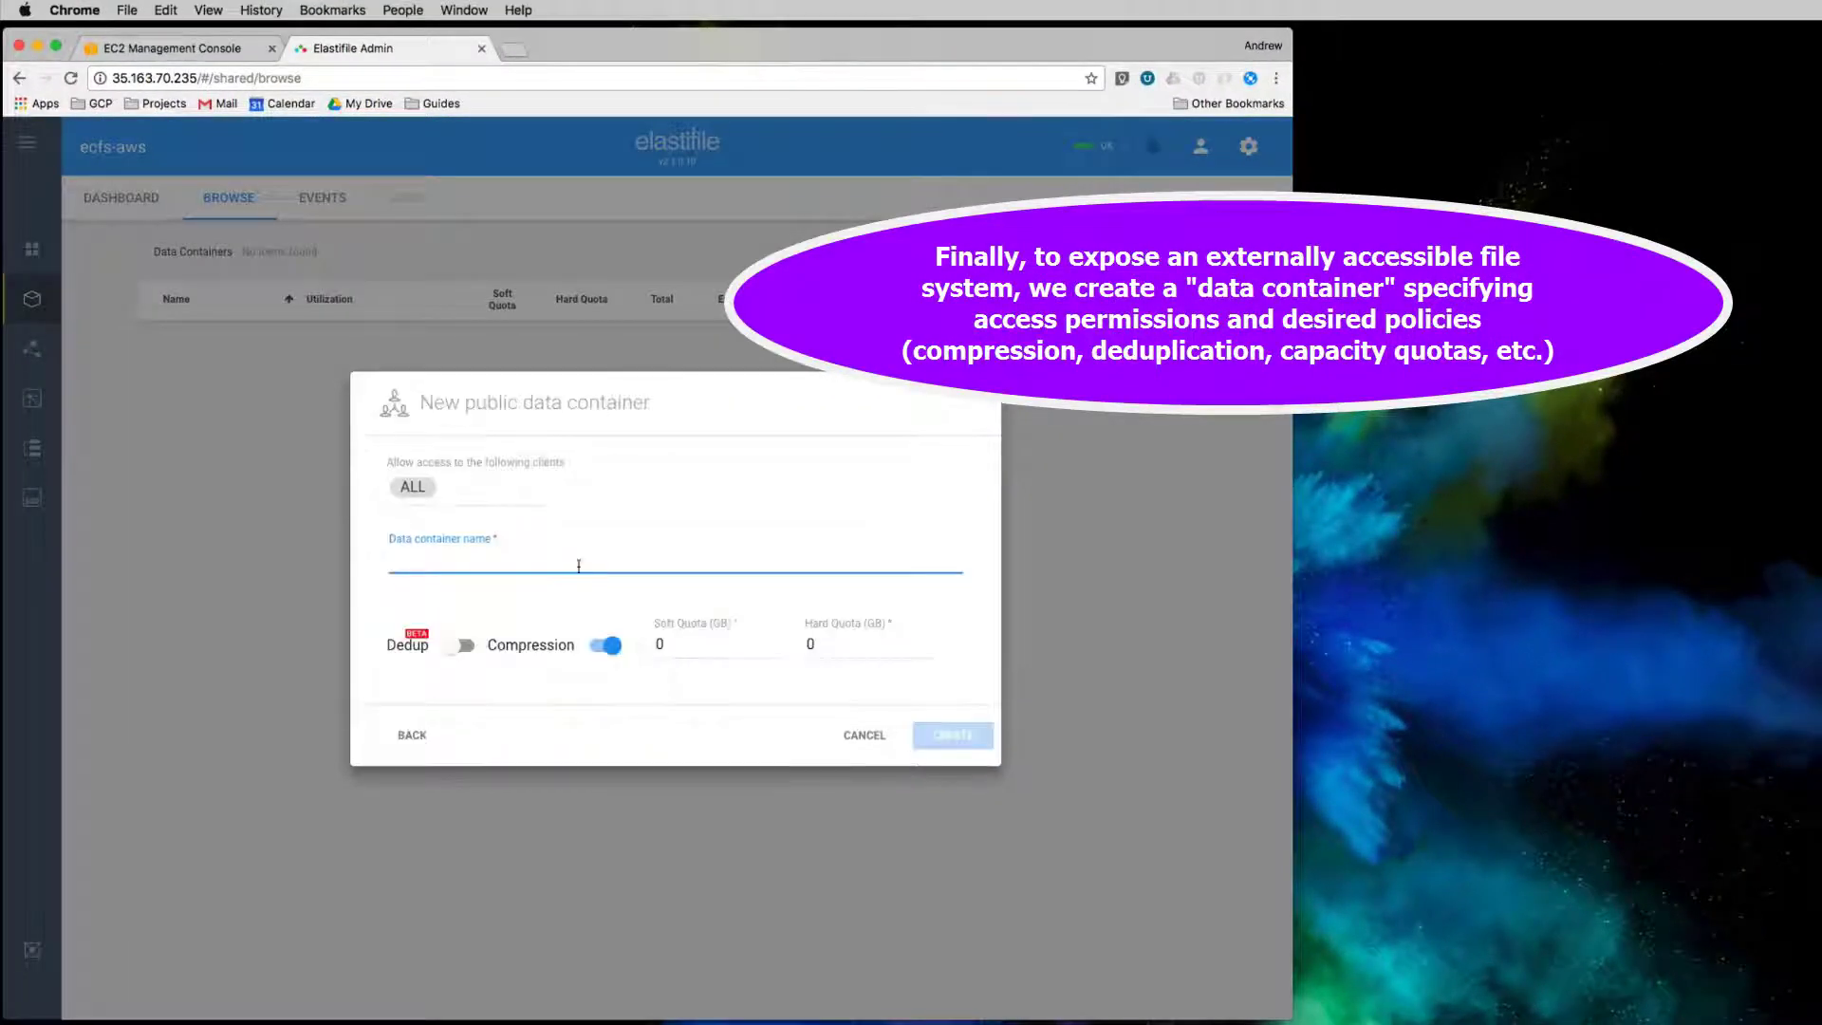
{"action": "type", "text": "aws"}
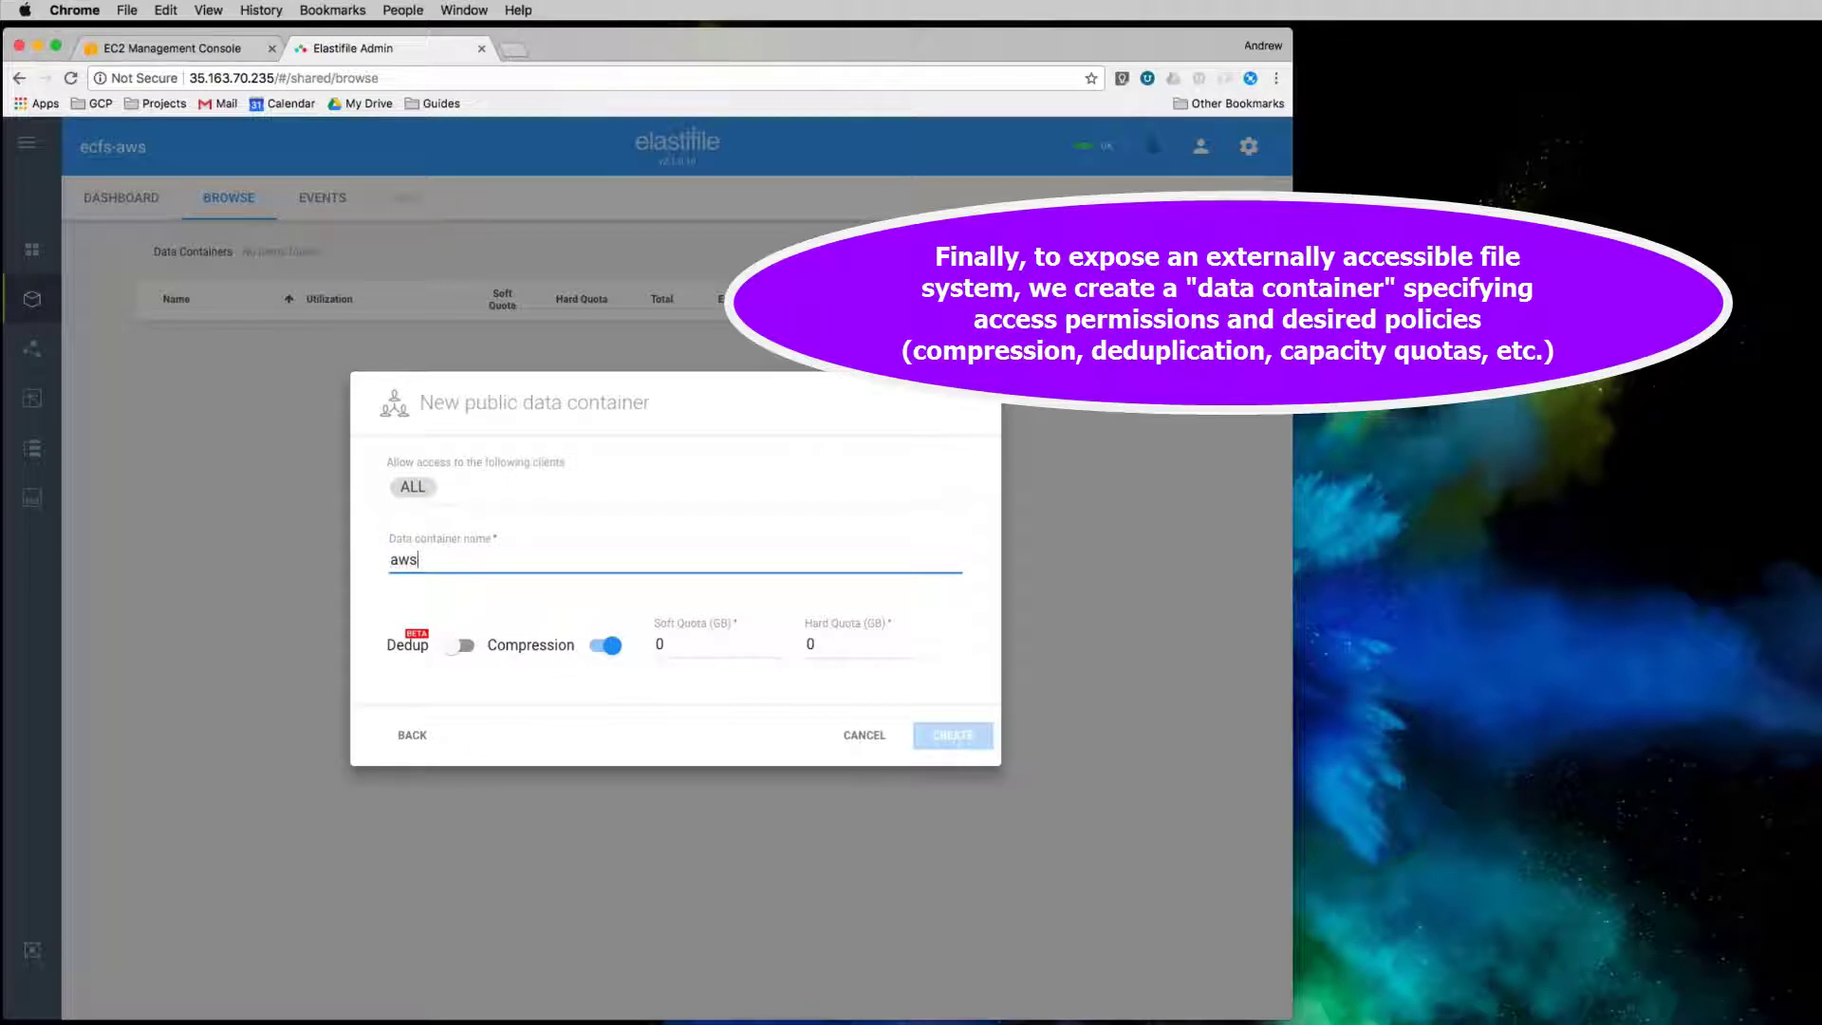
{"action": "type", "text": "-_active"}
Step: Set the container's soft quota to 1000 GB and hard quota to 1500 GB, and create it
{"action": "left_click", "coordinate": [675, 645]}
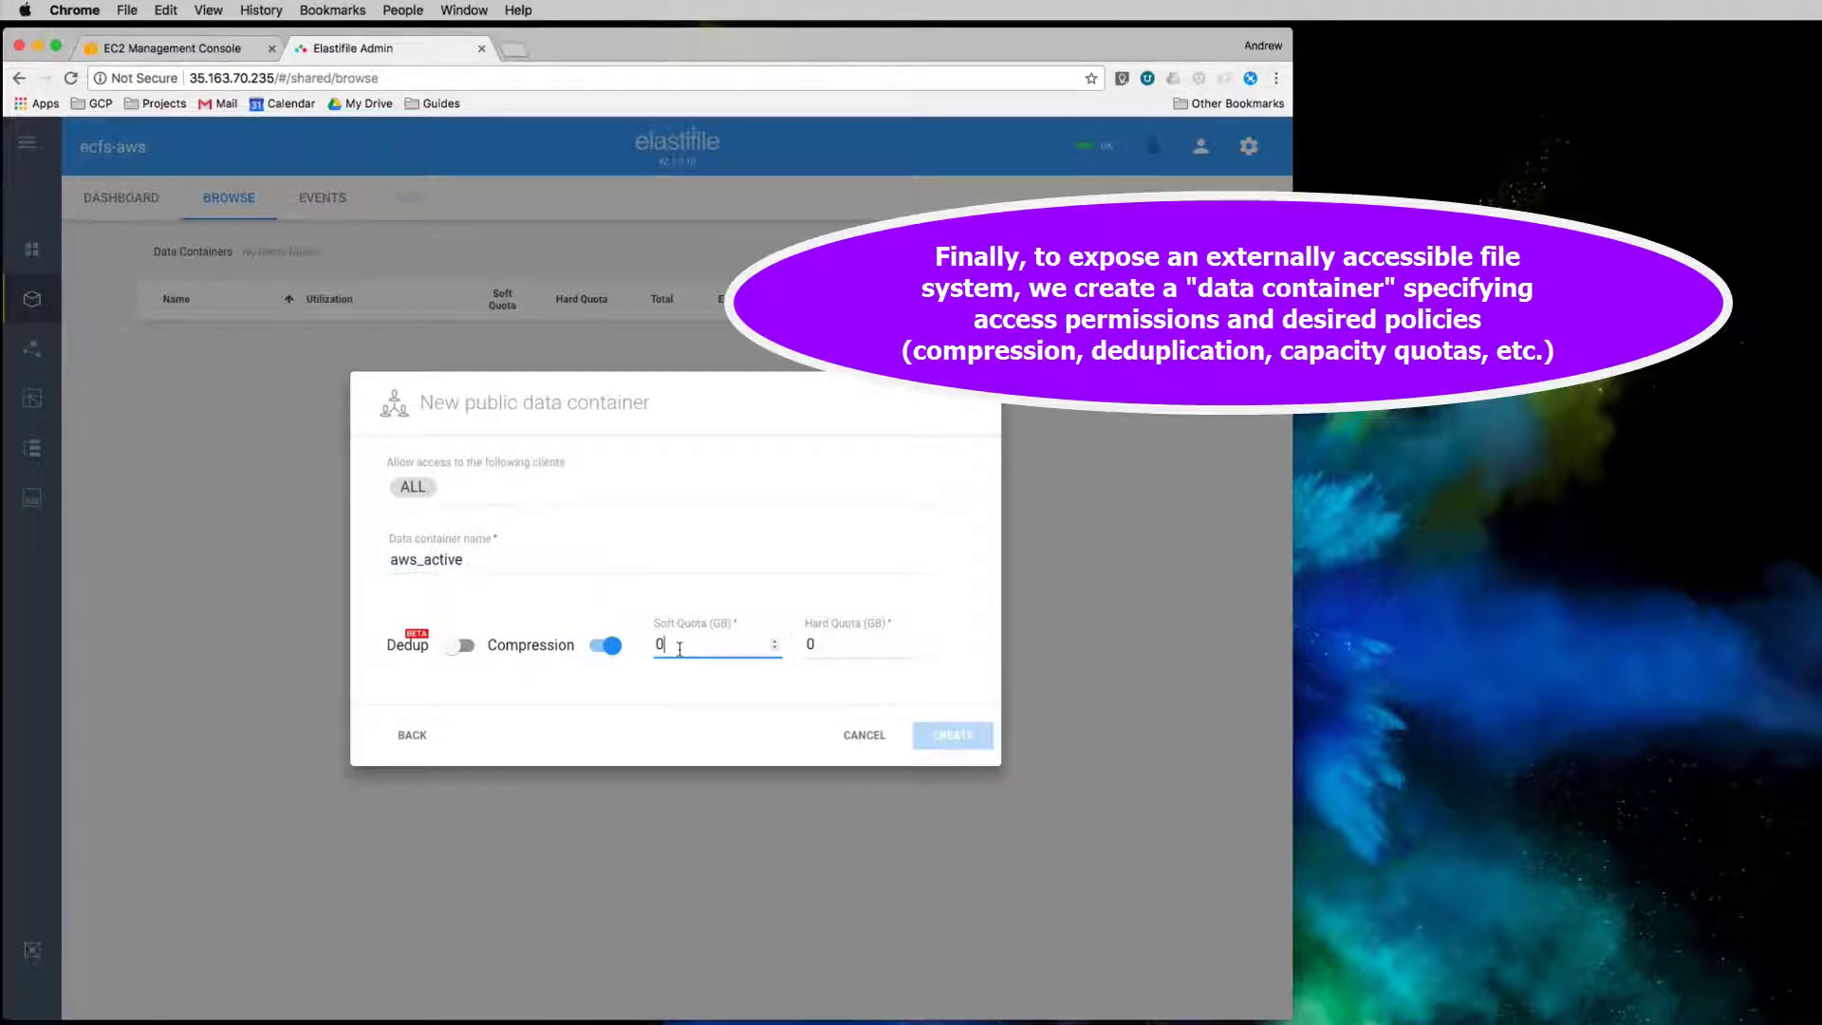
{"action": "type", "text": "1000"}
{"action": "key", "text": "Tab"}
{"action": "type", "text": "1"}
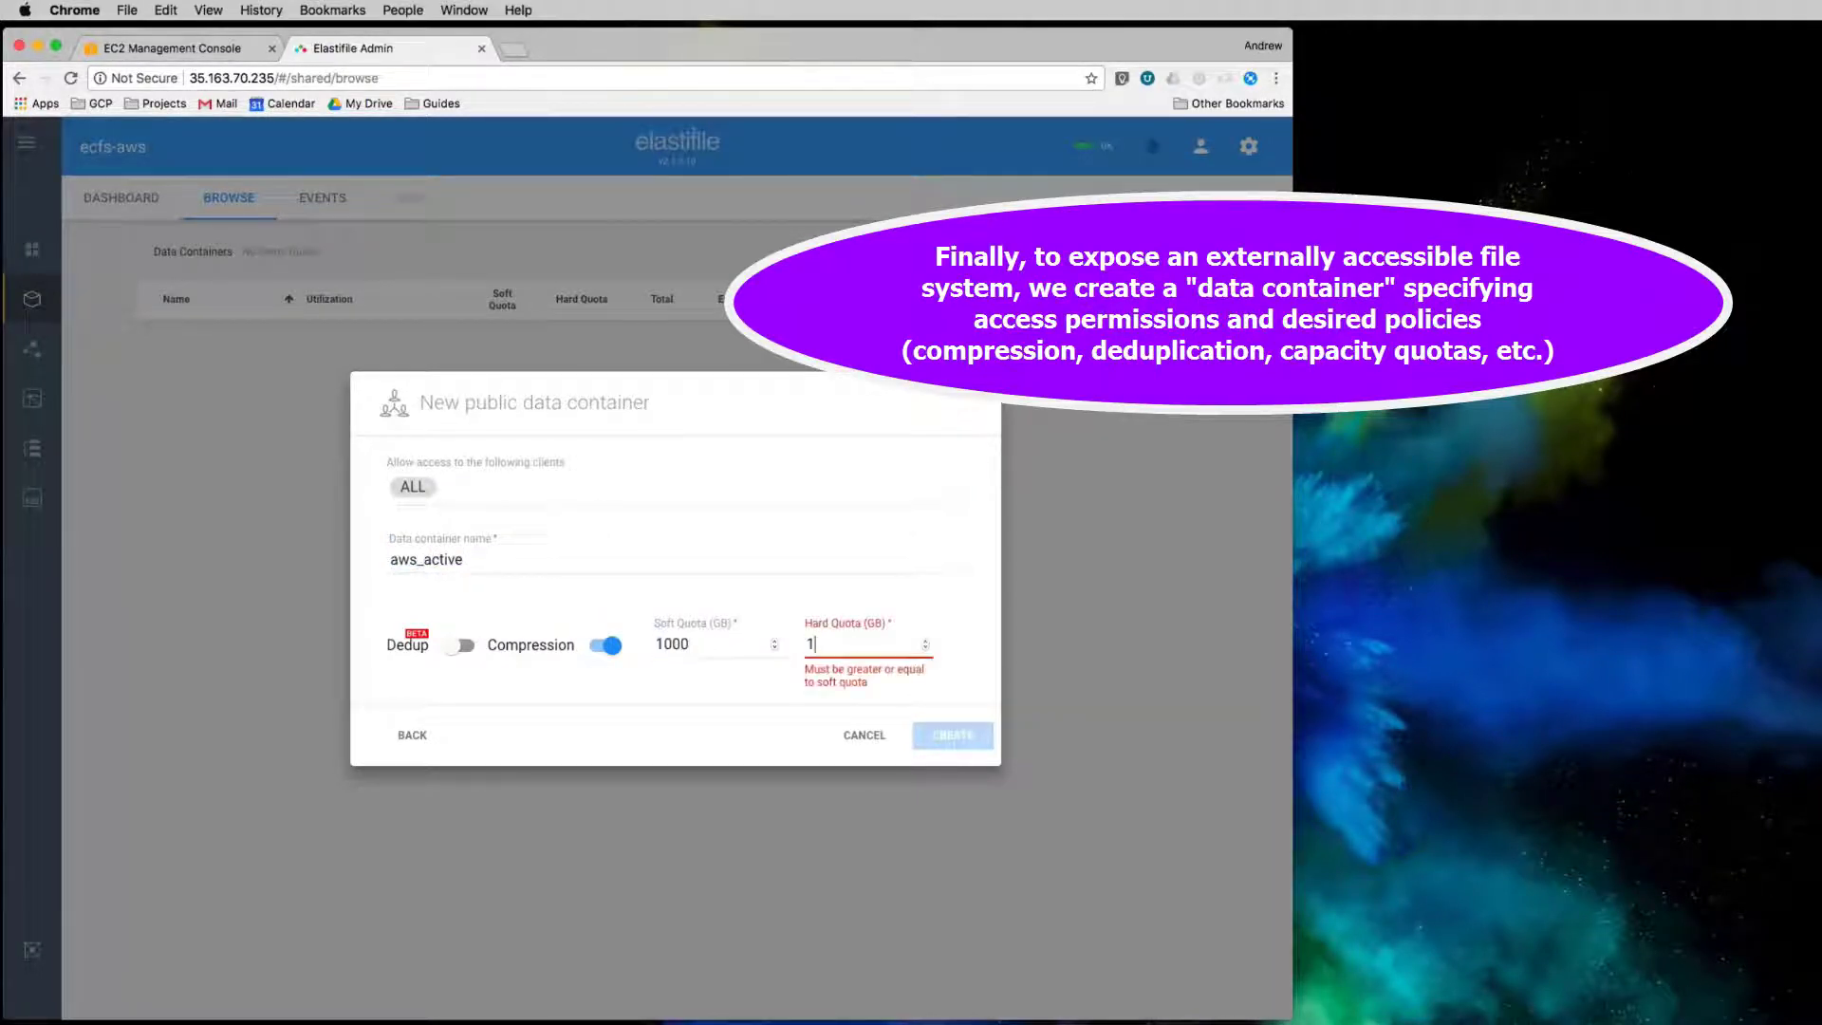
{"action": "type", "text": "500"}
{"action": "left_click", "coordinate": [954, 742]}
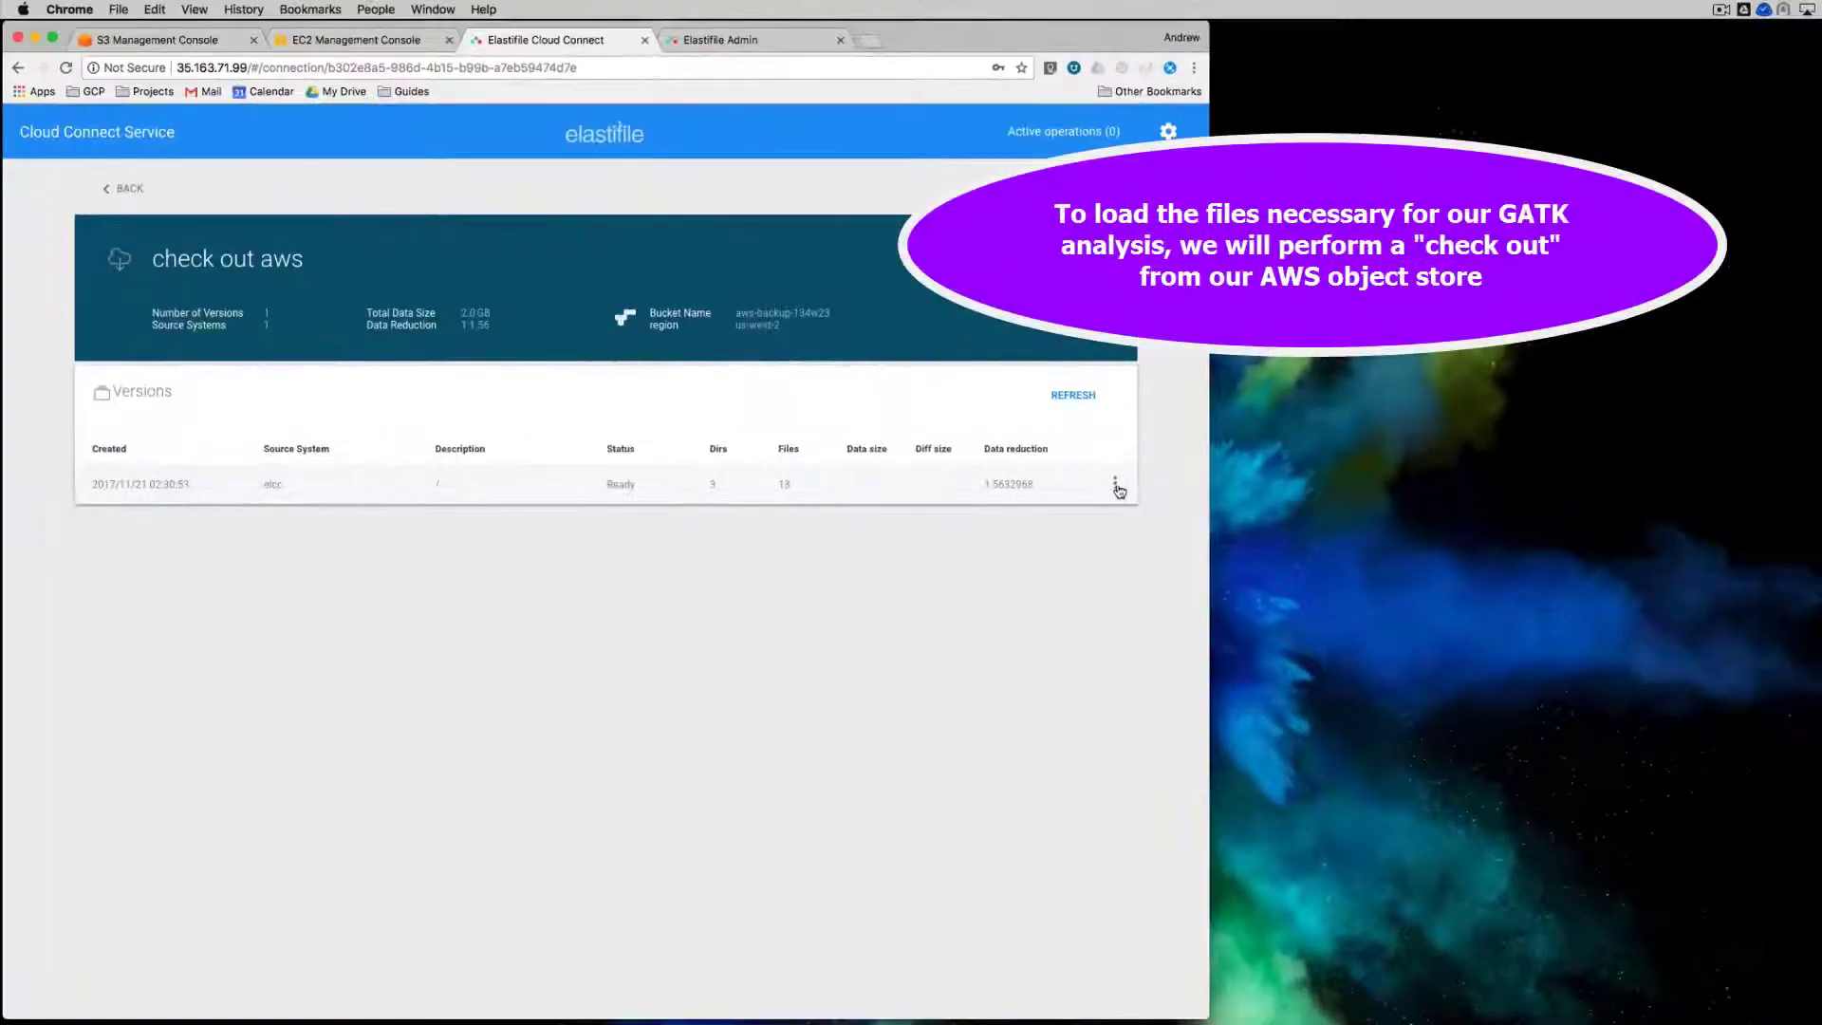
Step: Check out the stored version from the "check out aws" connection
{"action": "left_click", "coordinate": [1117, 487]}
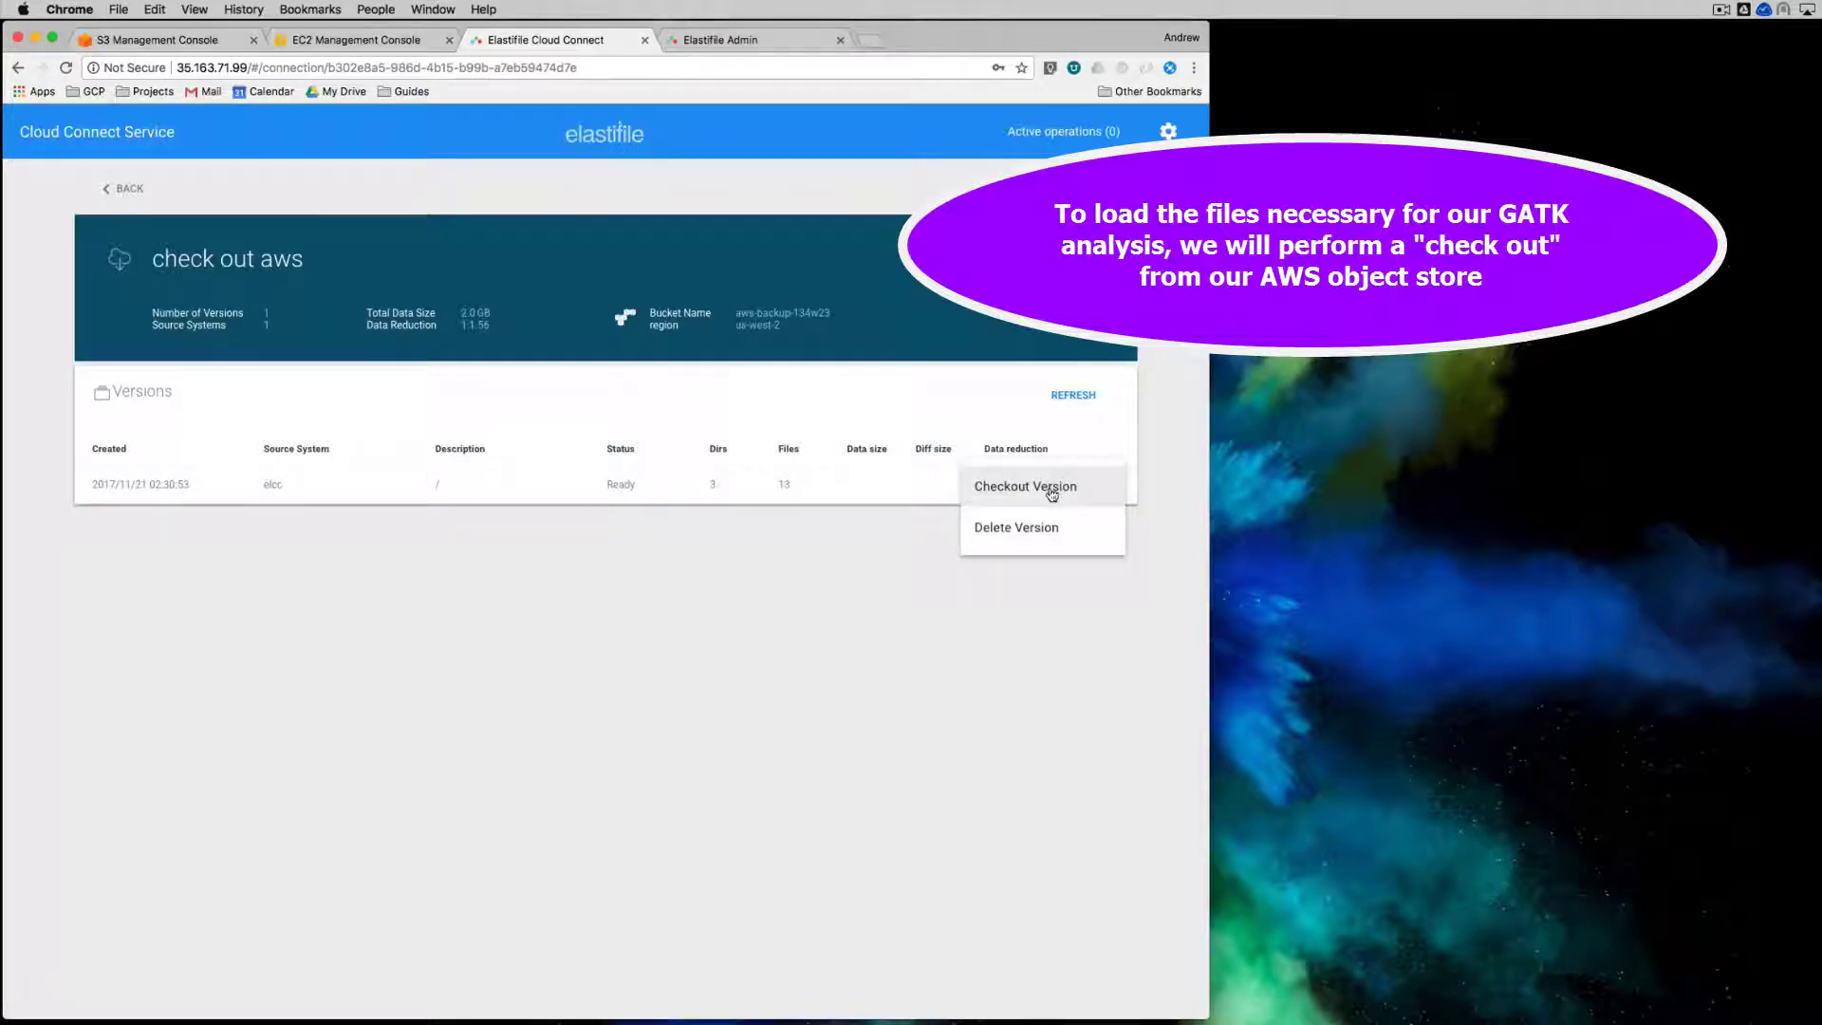
{"action": "left_click", "coordinate": [1052, 490]}
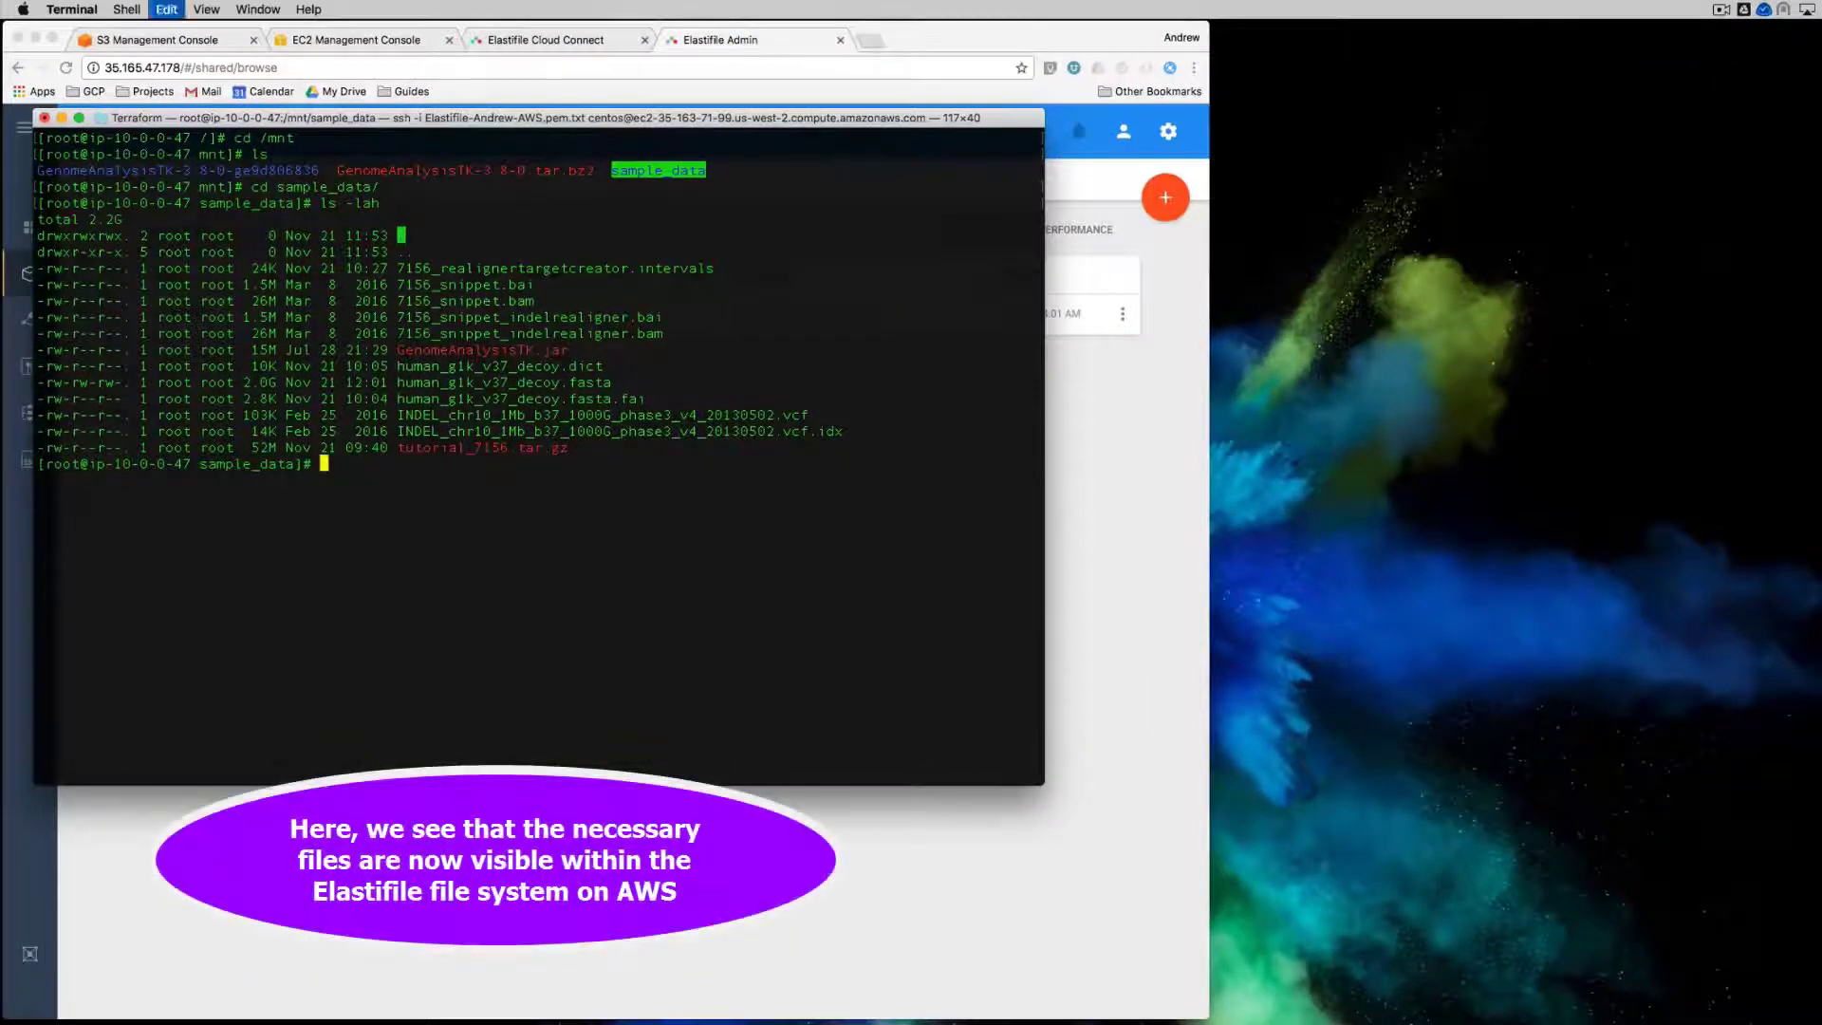
Step: Run the GATK RealignerTargetCreator job on 7156_snippet.bam in the AWS host's sample_data folder from Terminal
{"action": "key", "text": "super+v"}
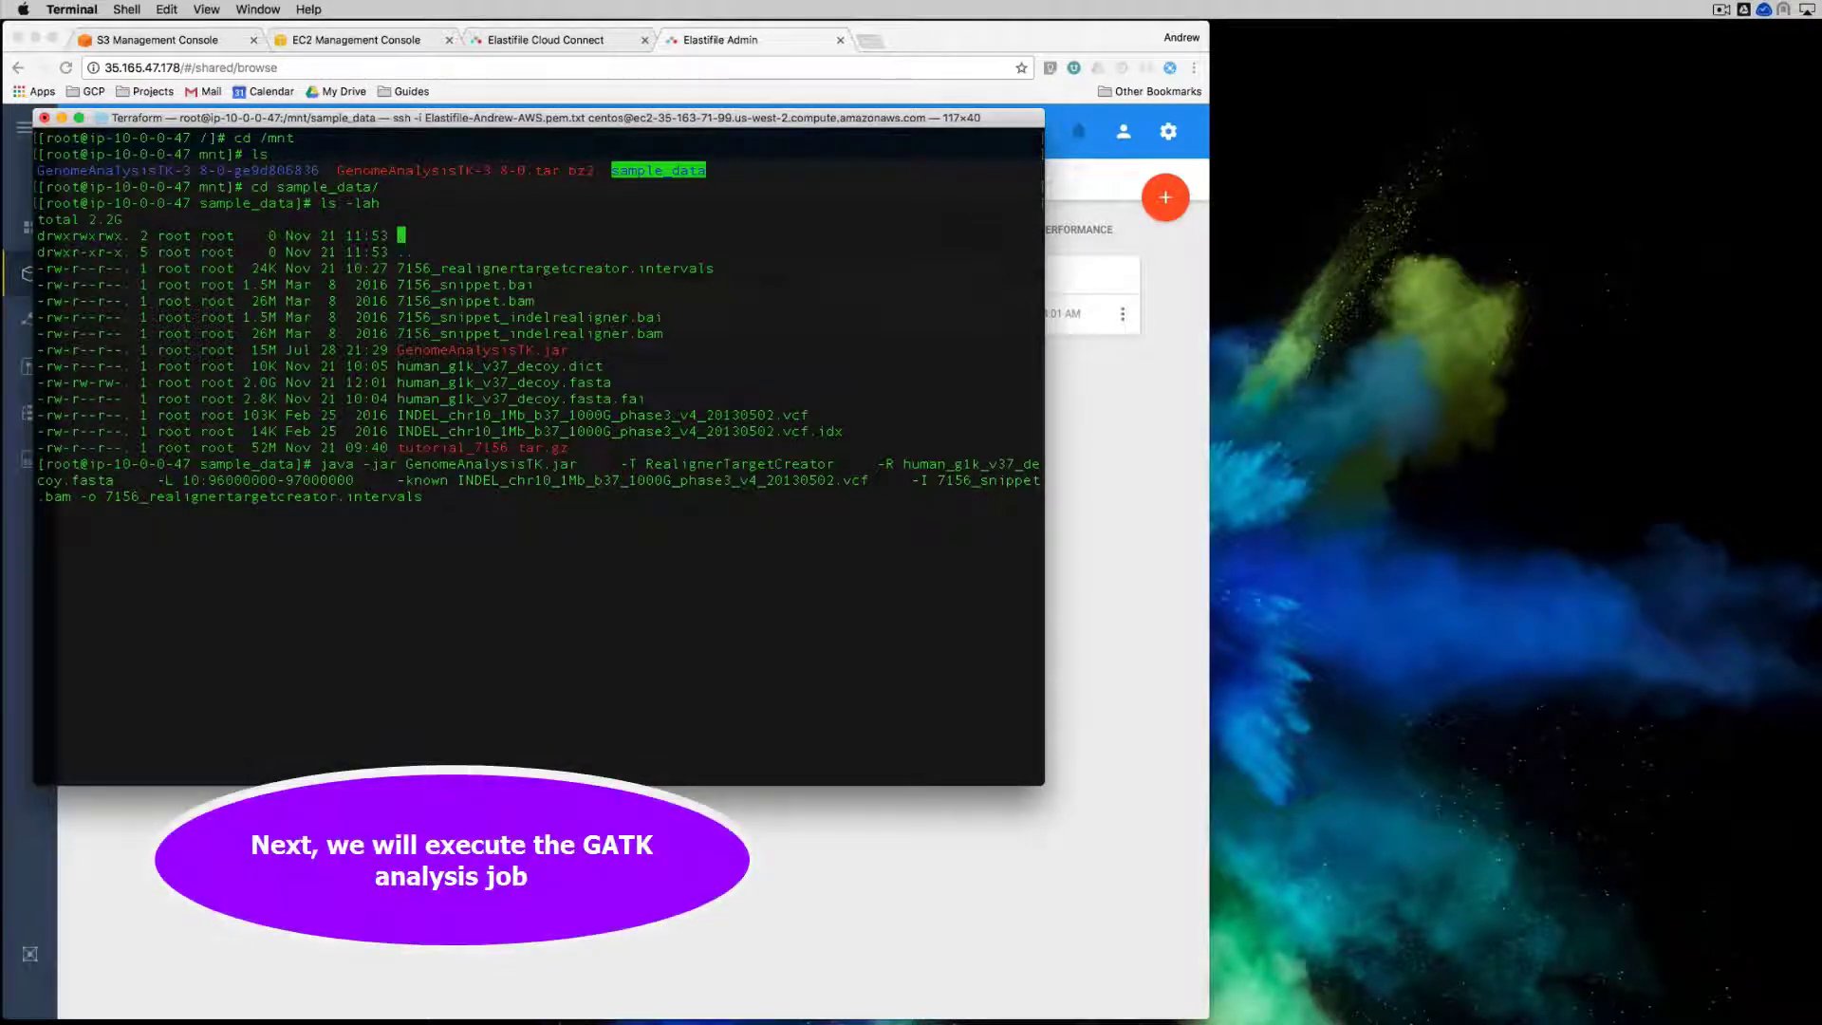
{"action": "key", "text": "Return"}
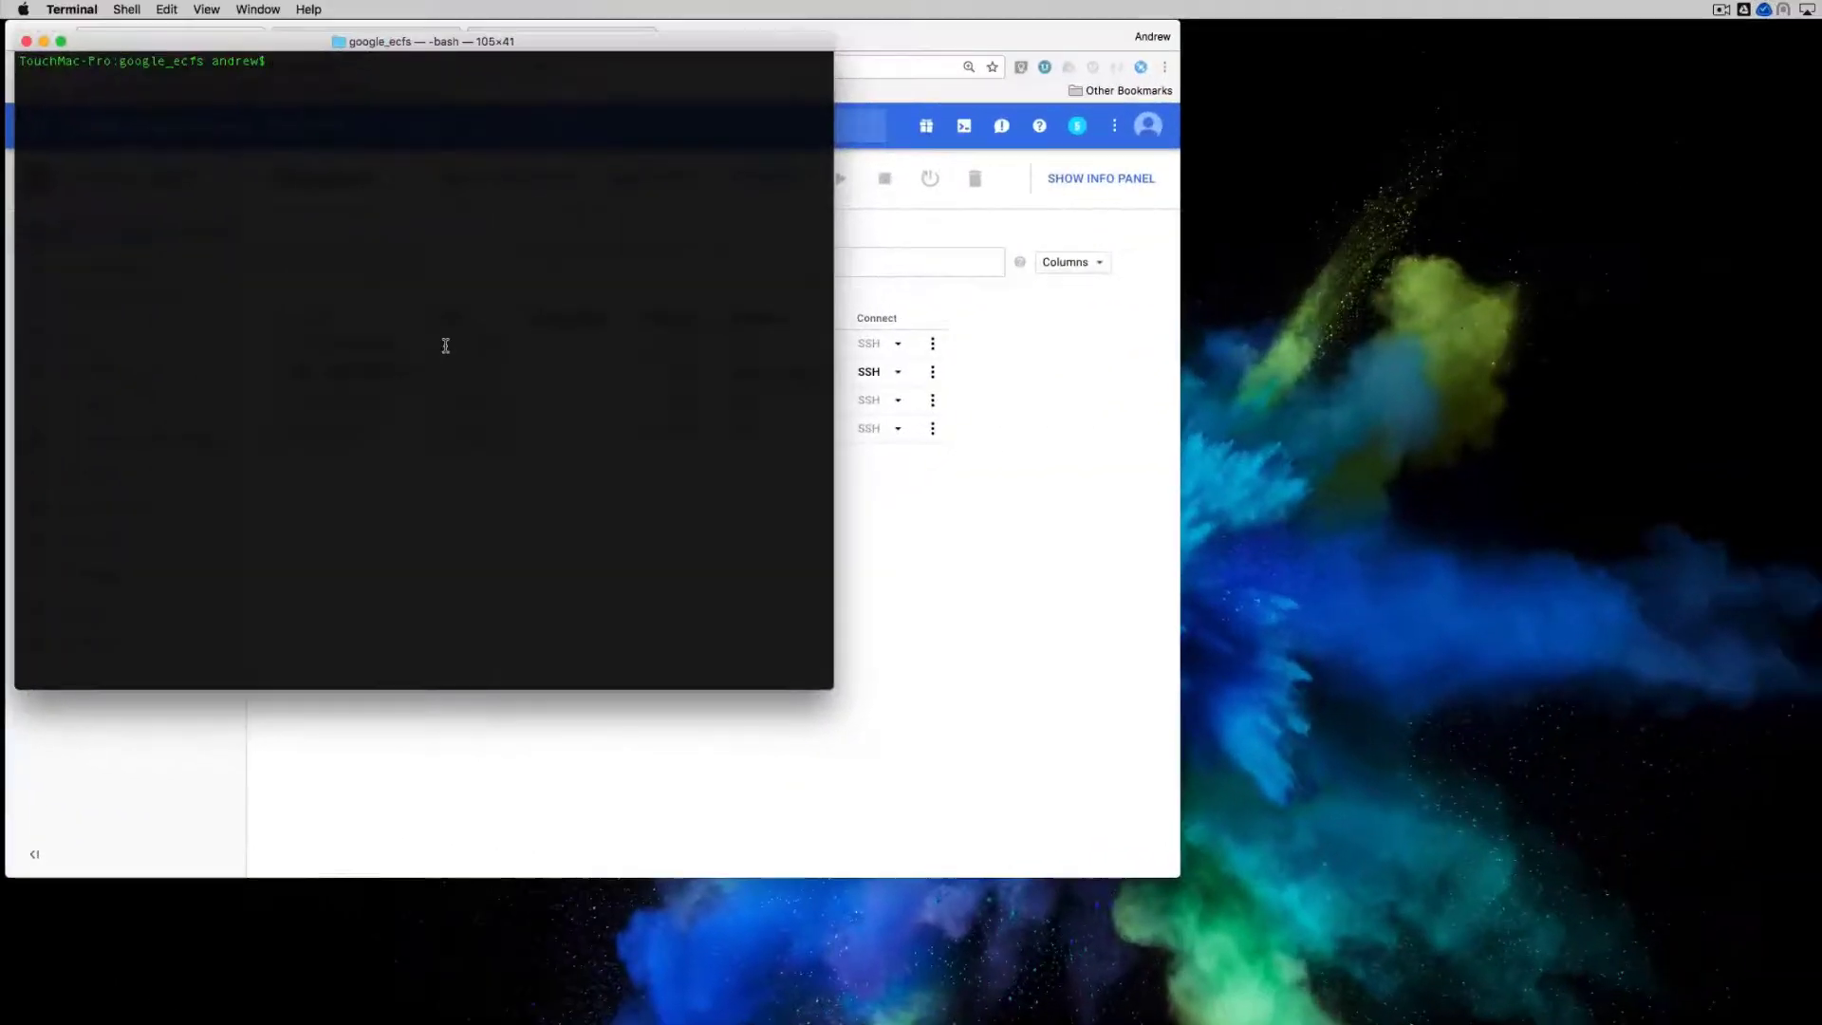
Step: Run terraform plan in the google_ecfs folder and review the planned deployment settings
{"action": "type", "text": "terrafor"}
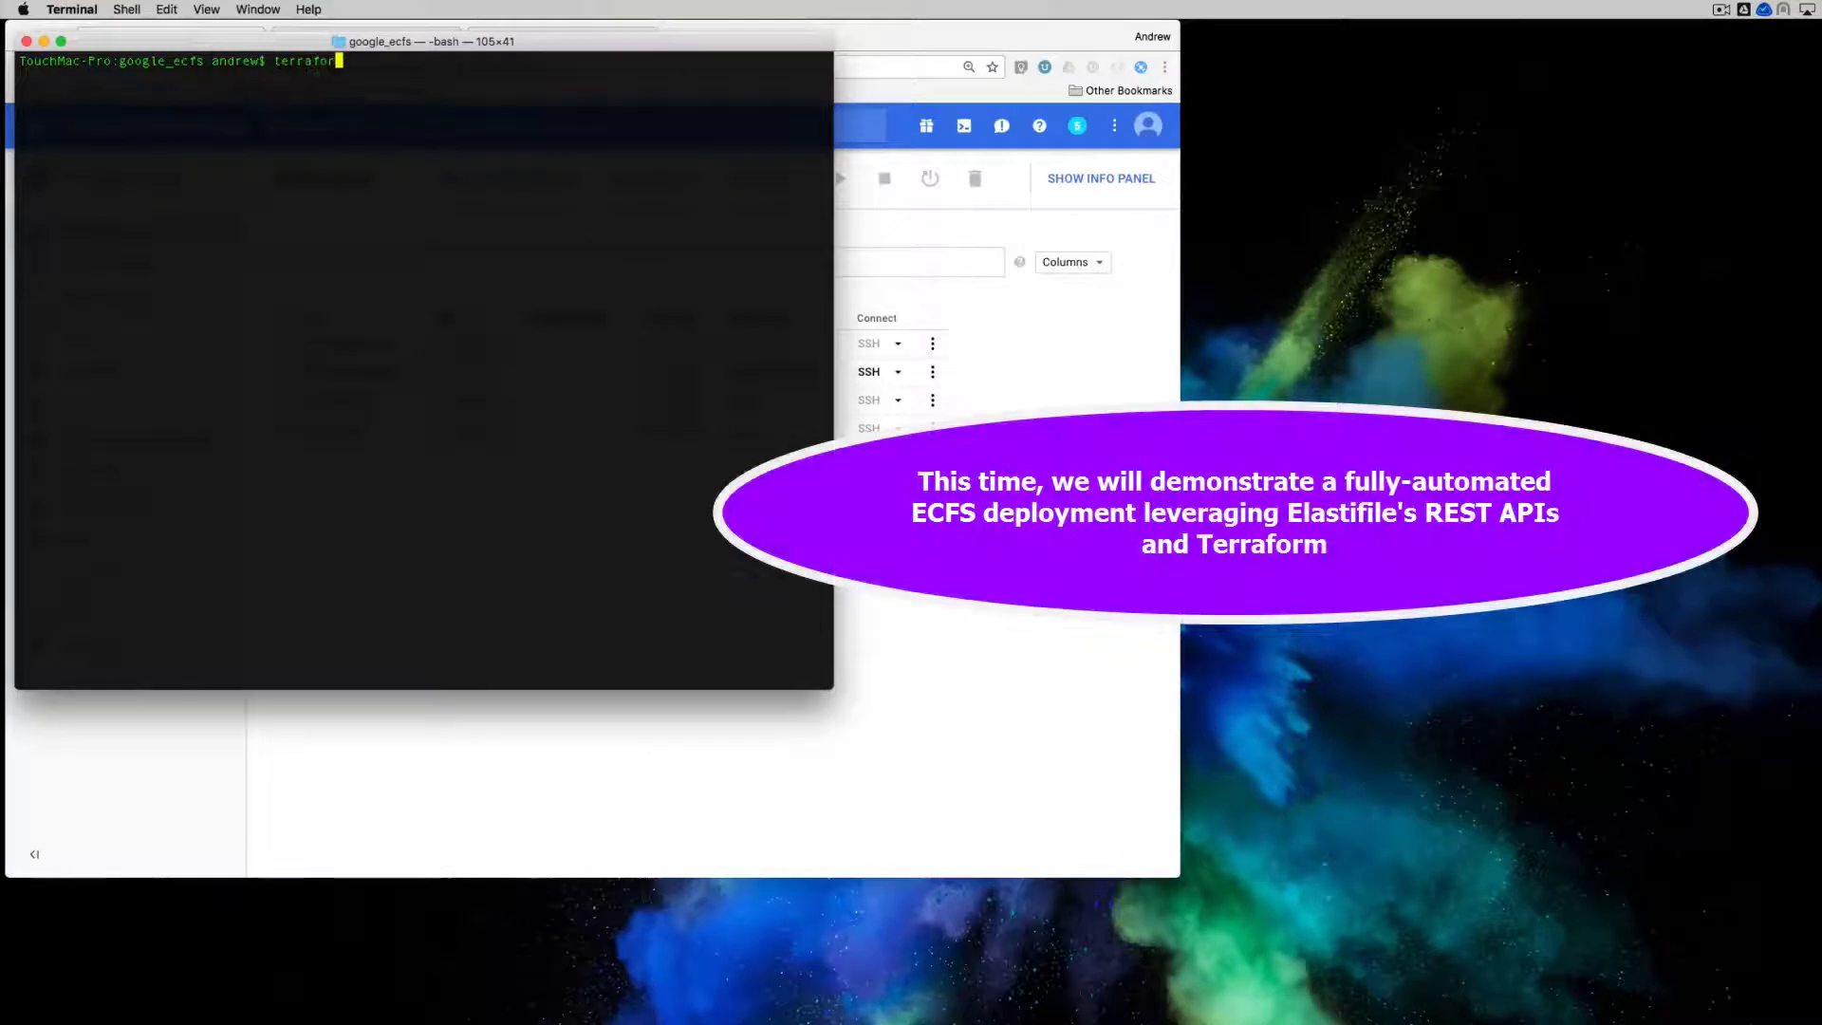
{"action": "type", "text": "m"}
{"action": "type", "text": "slan"}
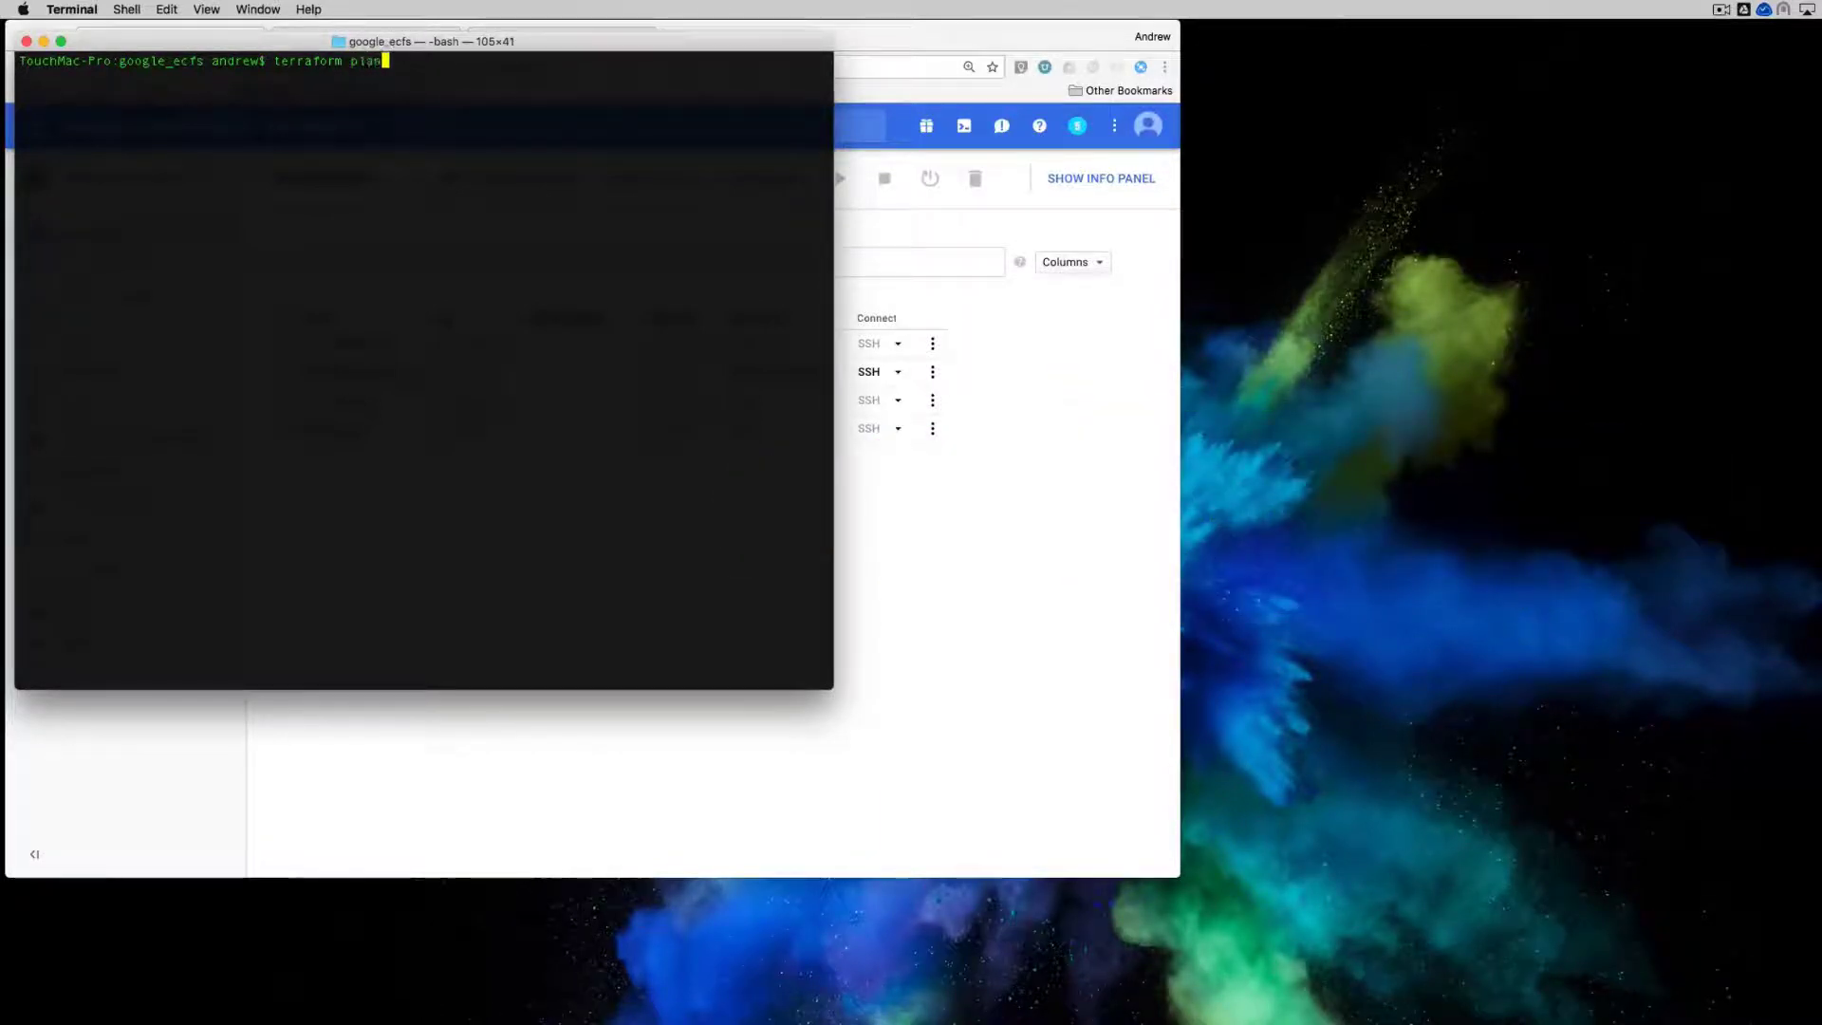
{"action": "key", "text": "Return"}
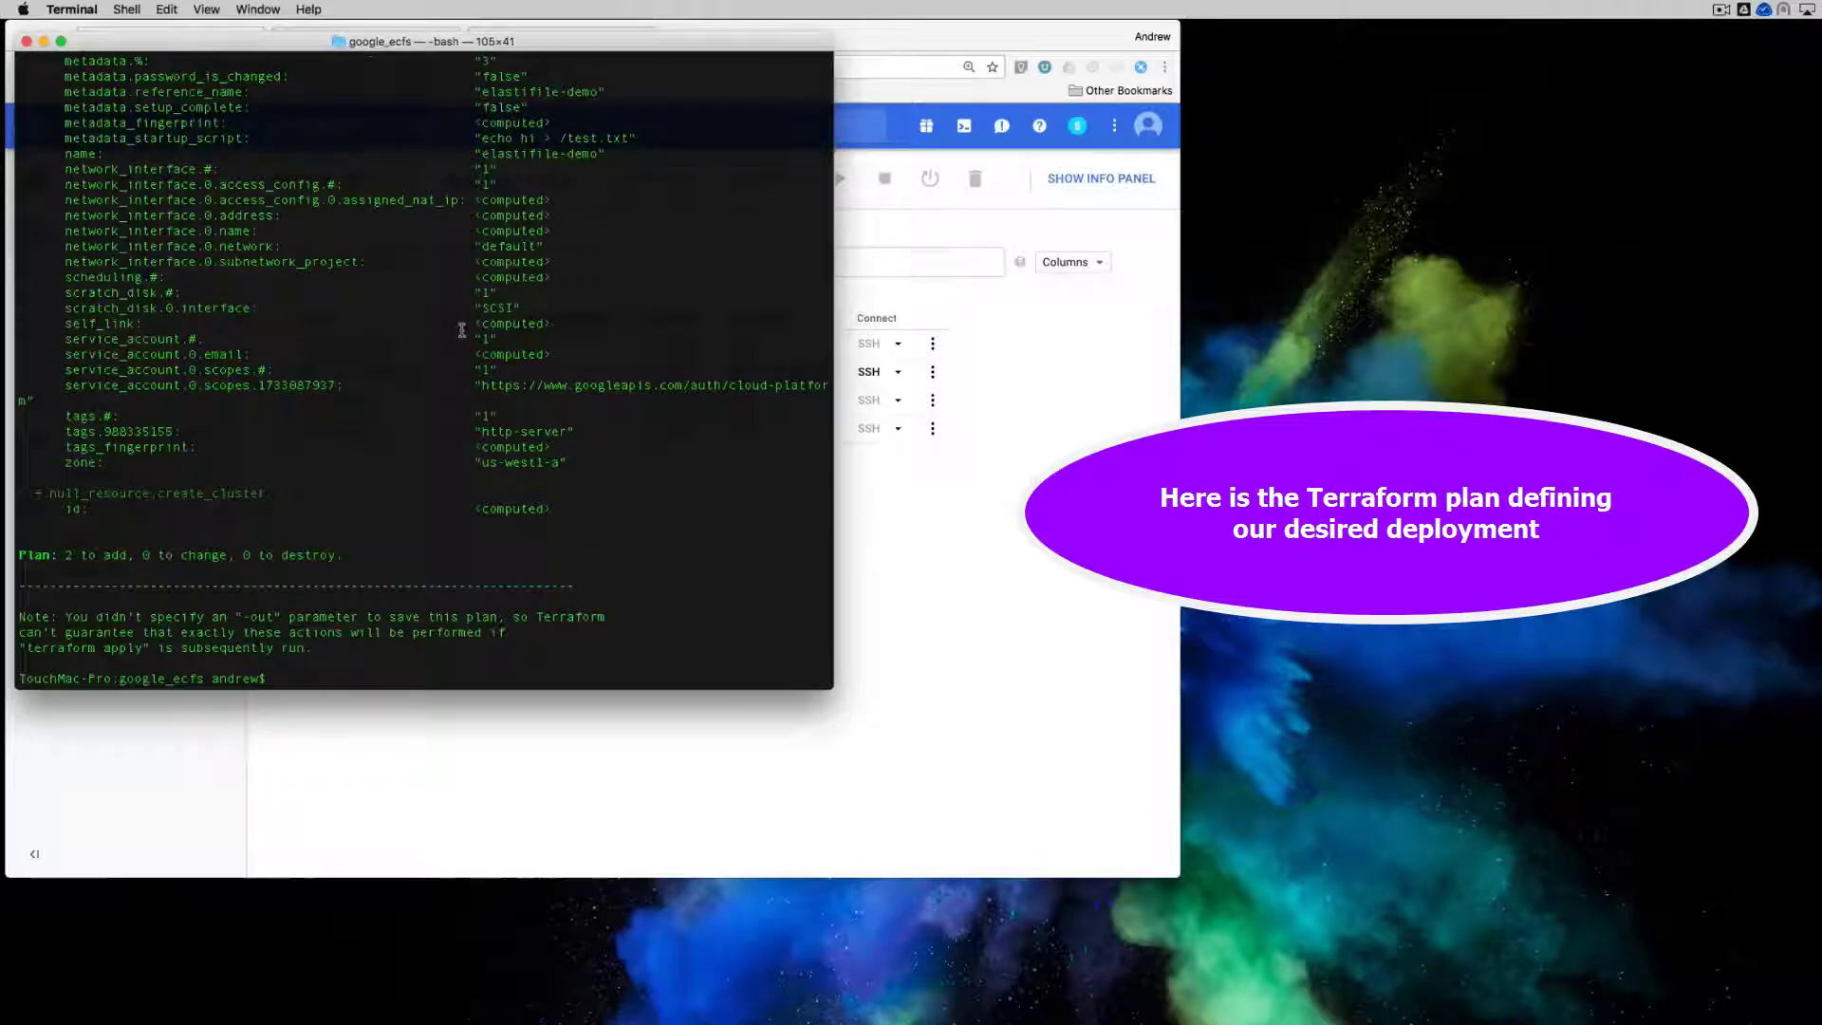
{"action": "scroll", "coordinate": [461, 330], "scroll_direction": "up", "scroll_amount": 3}
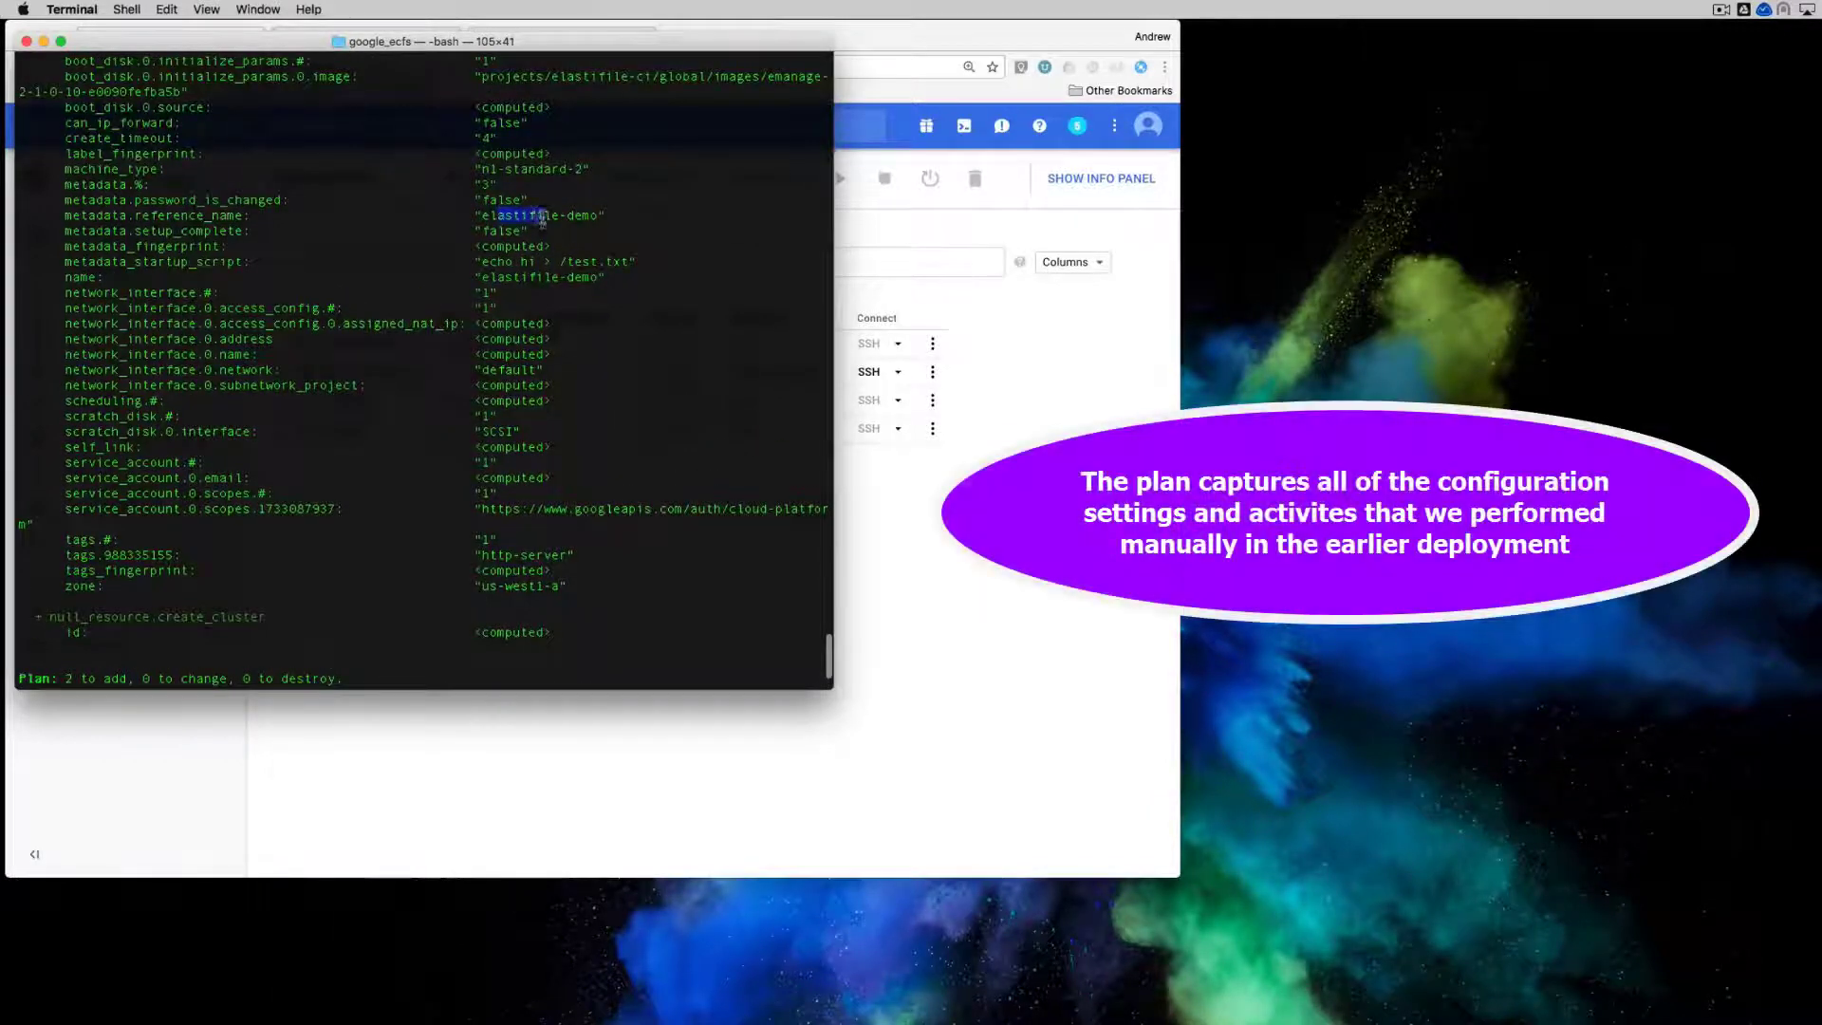
{"action": "scroll", "coordinate": [542, 376], "scroll_direction": "down", "scroll_amount": 3}
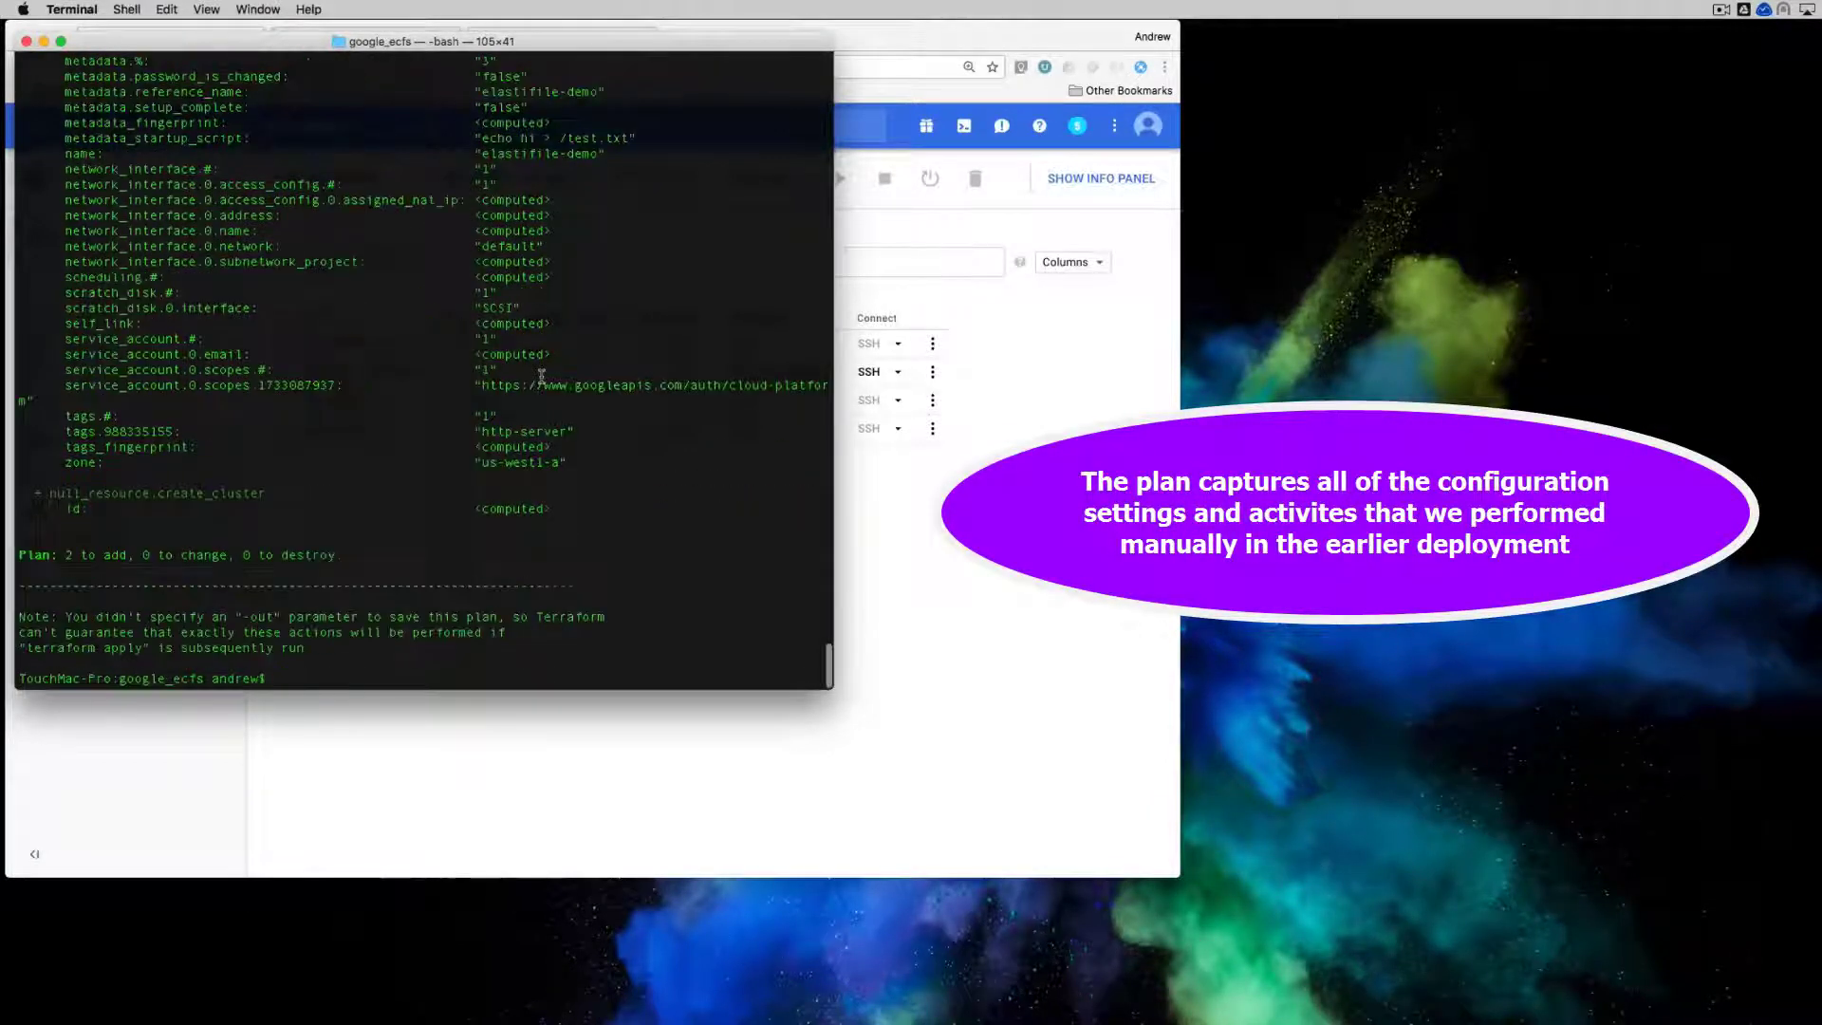
Step: Deploy the cluster with terraform apply and highlight the /GCP_active/root export in the output
{"action": "type", "text": "te"}
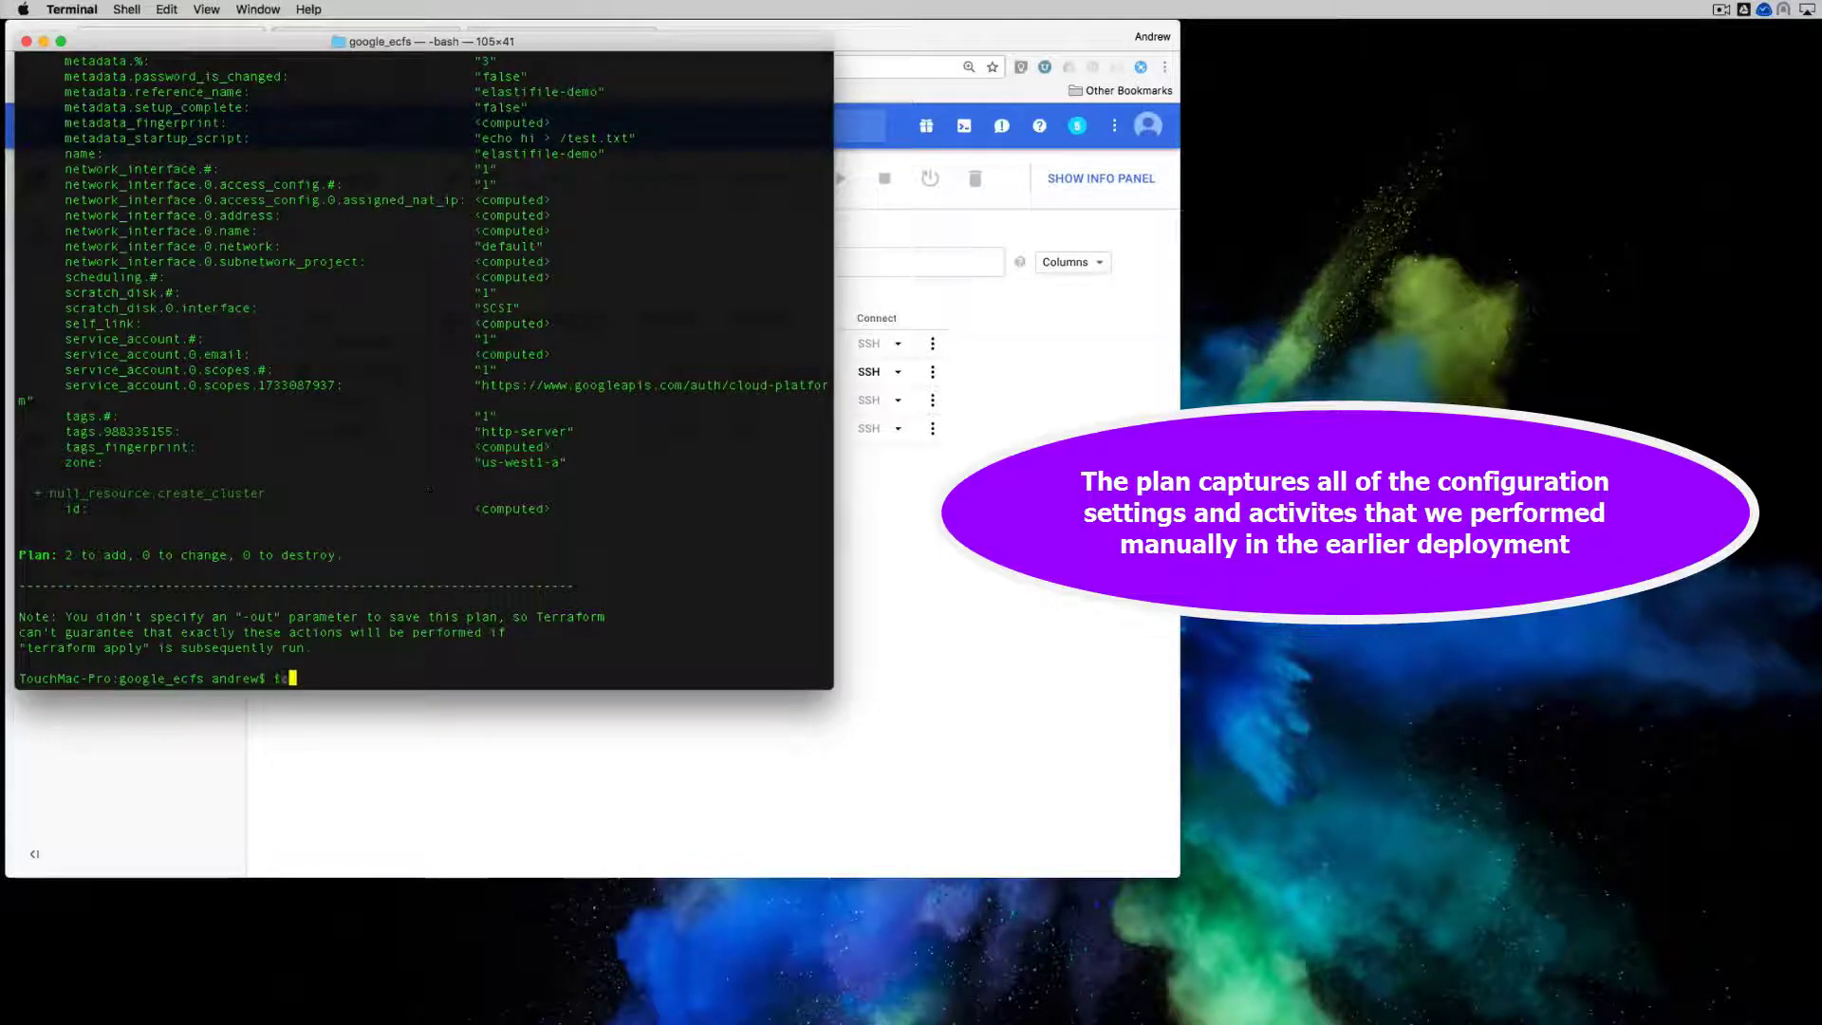
{"action": "type", "text": "rraform ap"}
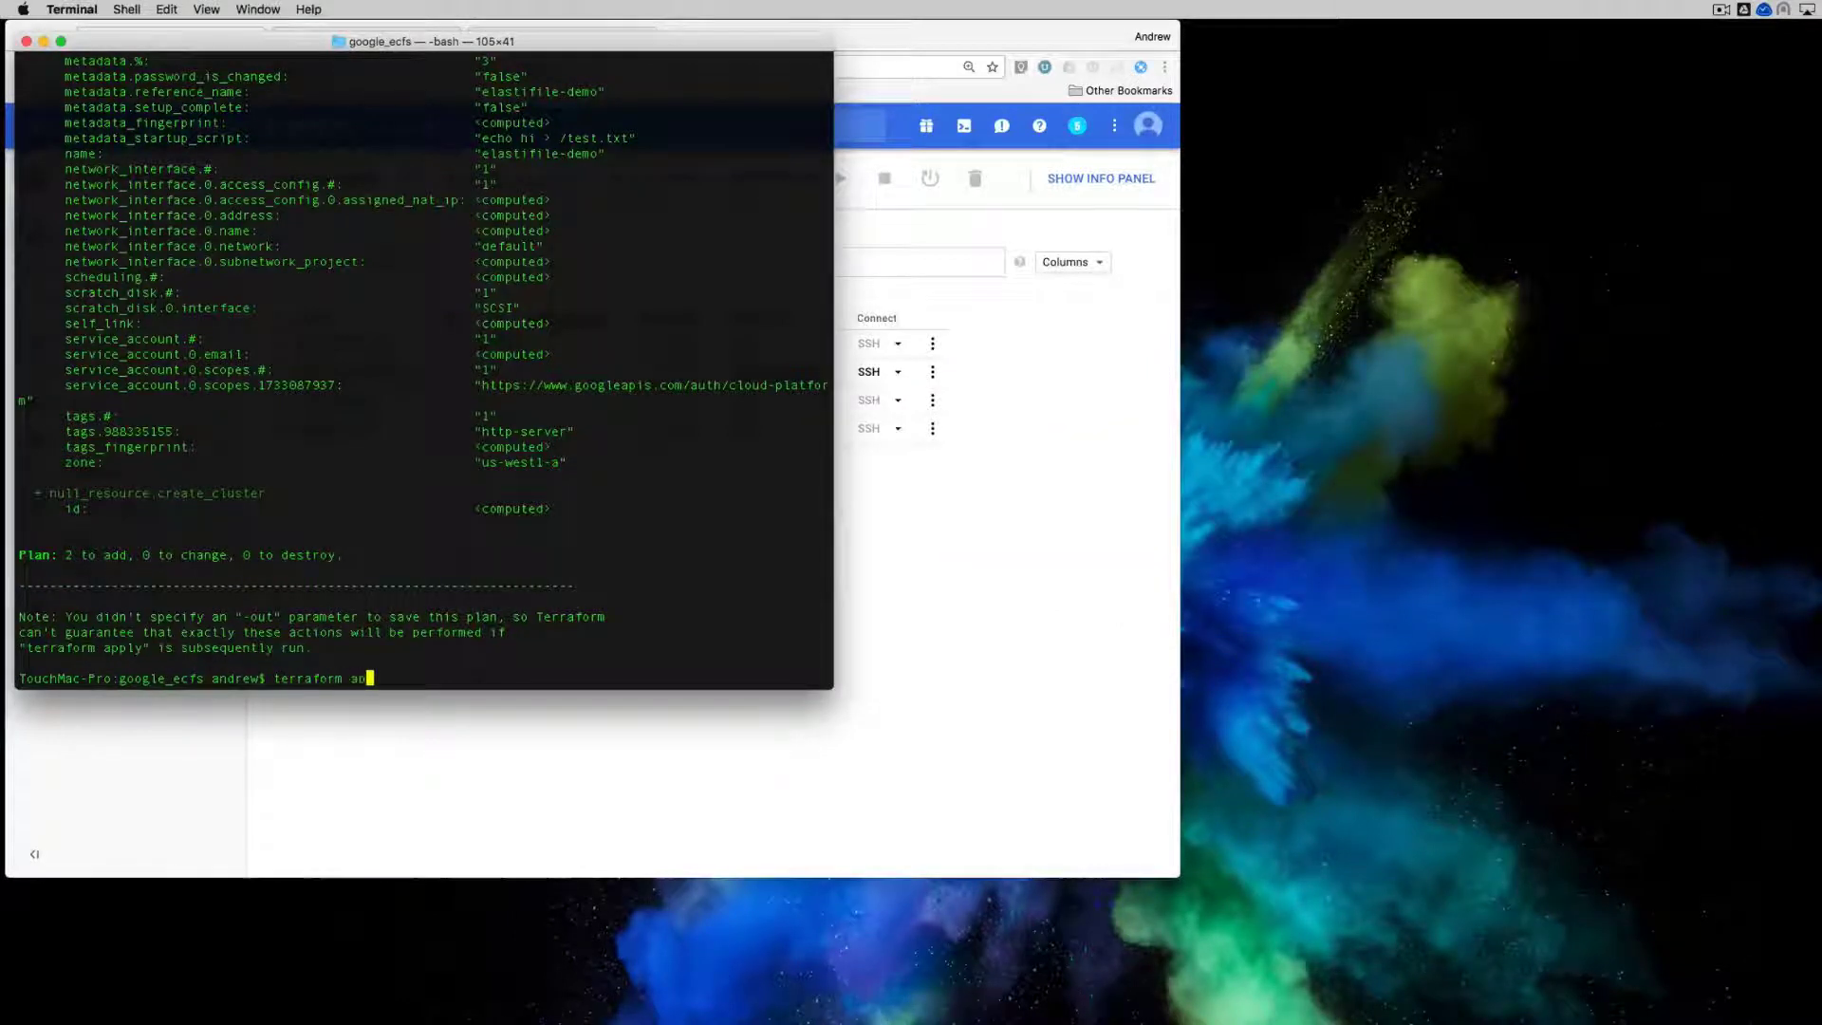
{"action": "type", "text": "ply"}
{"action": "key", "text": "Return"}
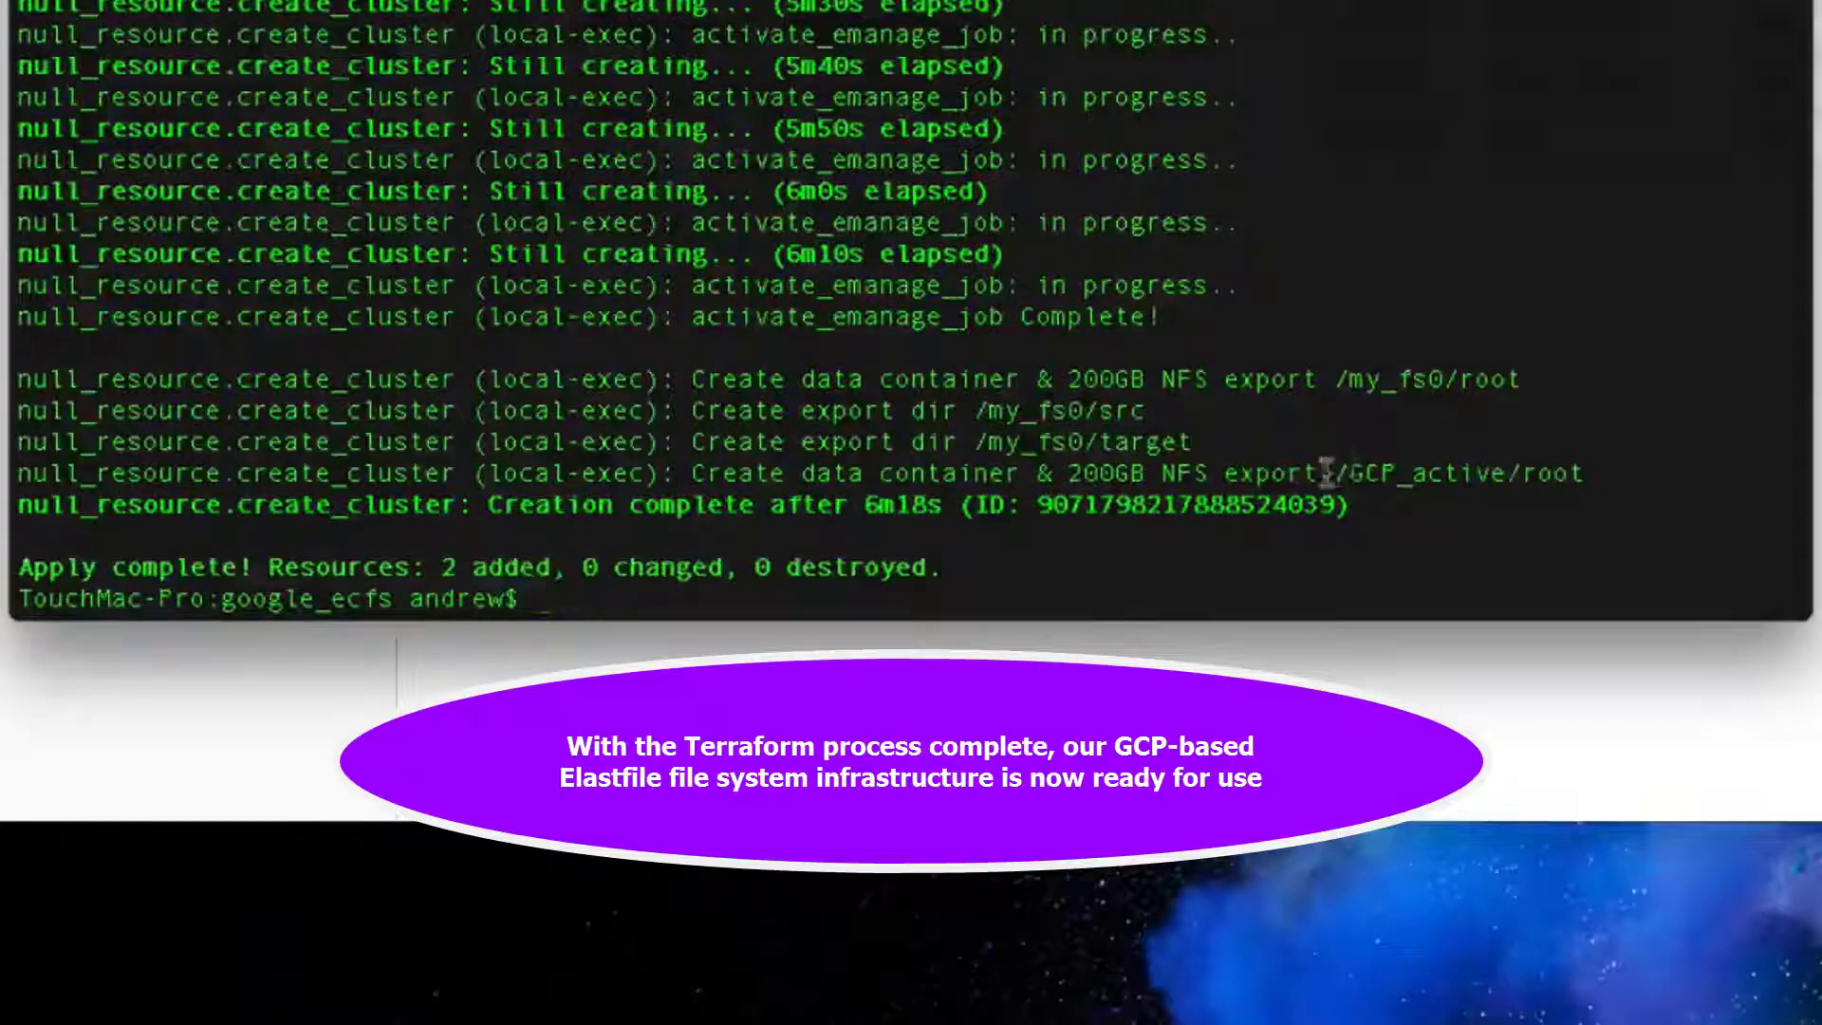
{"action": "left_click_drag", "start_coordinate": [1326, 471], "coordinate": [1587, 473]}
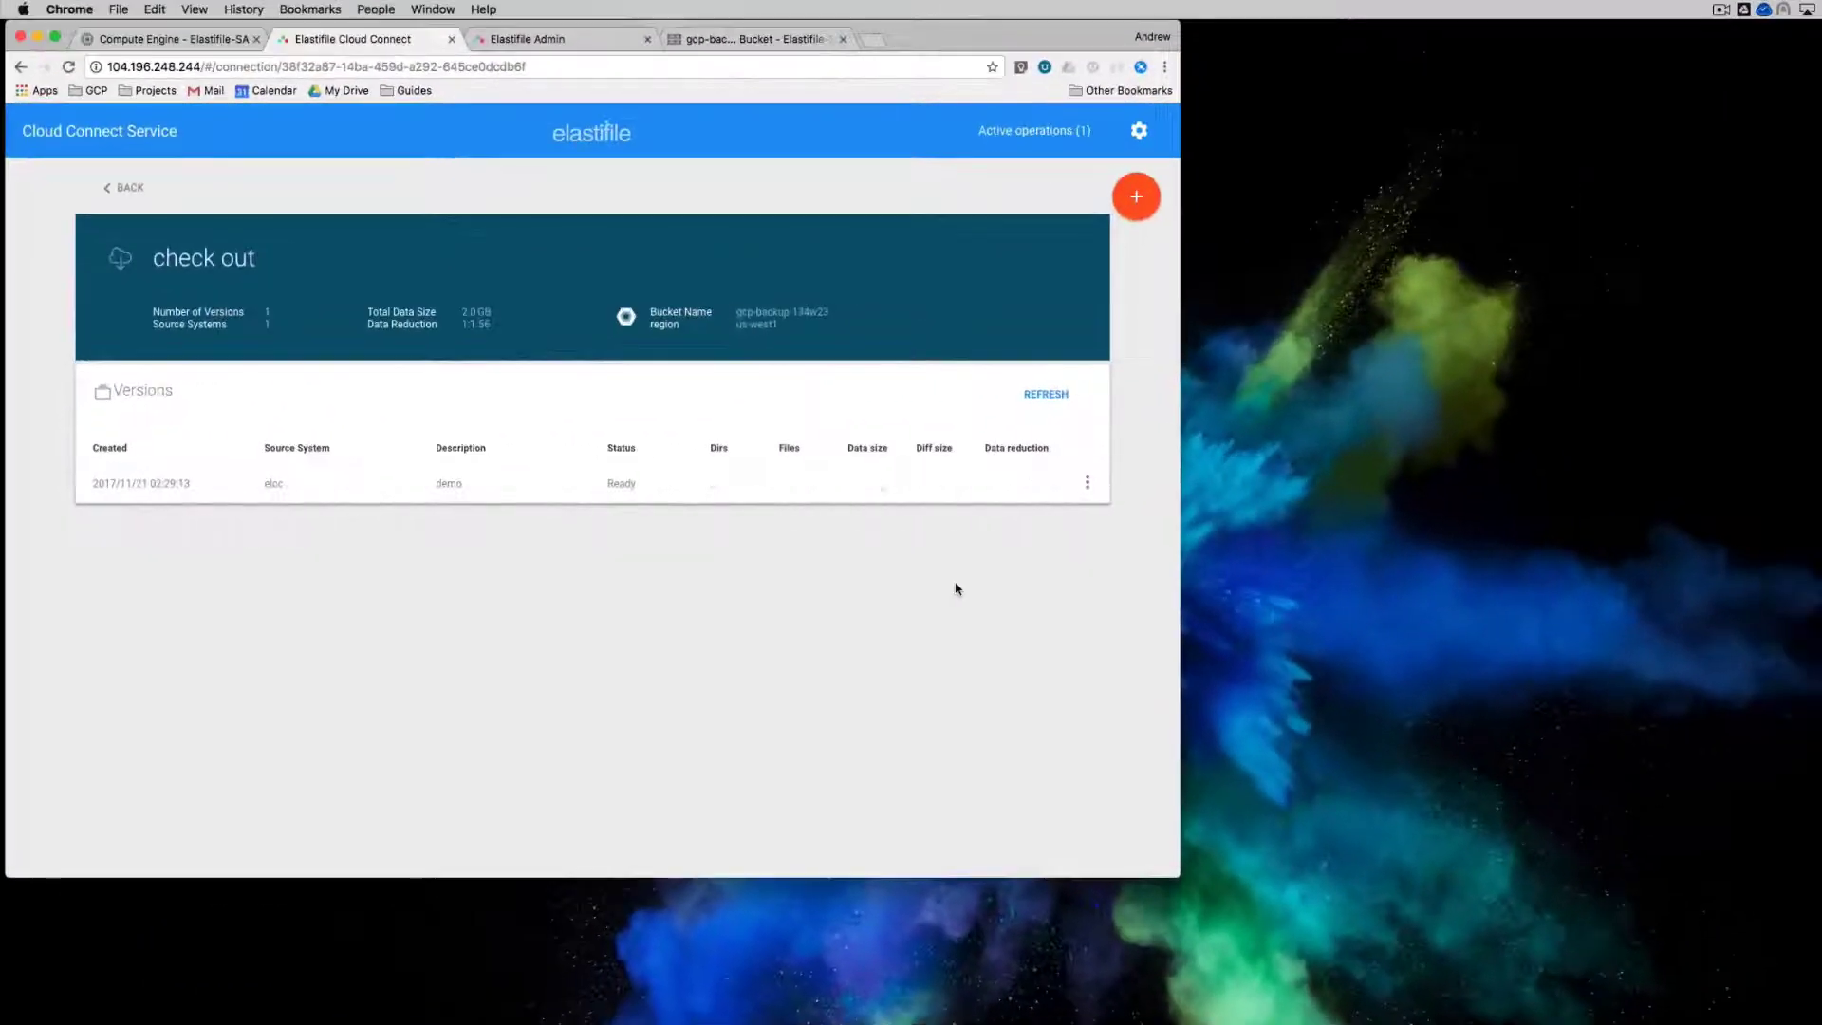
Step: Start checking out the demo version from gcp-backup-134w23 to elastifile-demo.local:/GCP_active/root/ and open its file-handling rules for editing
{"action": "left_click", "coordinate": [1088, 483]}
{"action": "left_click", "coordinate": [1033, 486]}
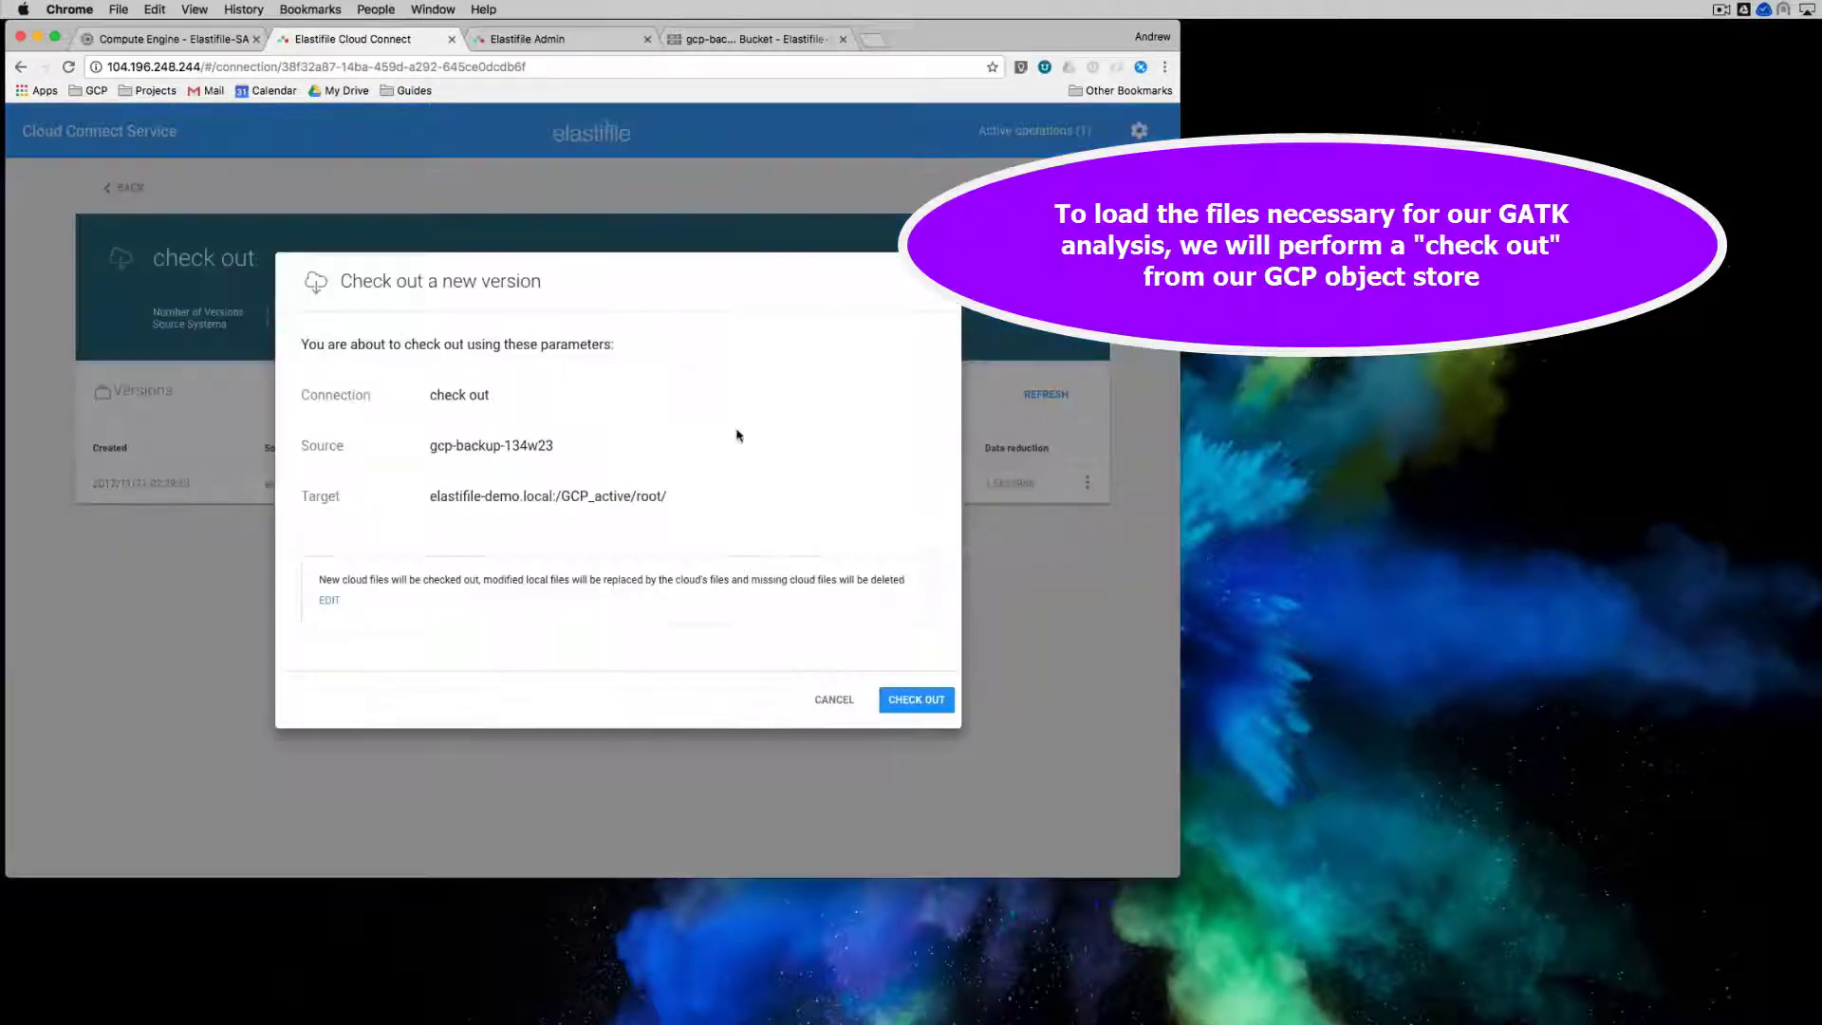
{"action": "left_click", "coordinate": [330, 602]}
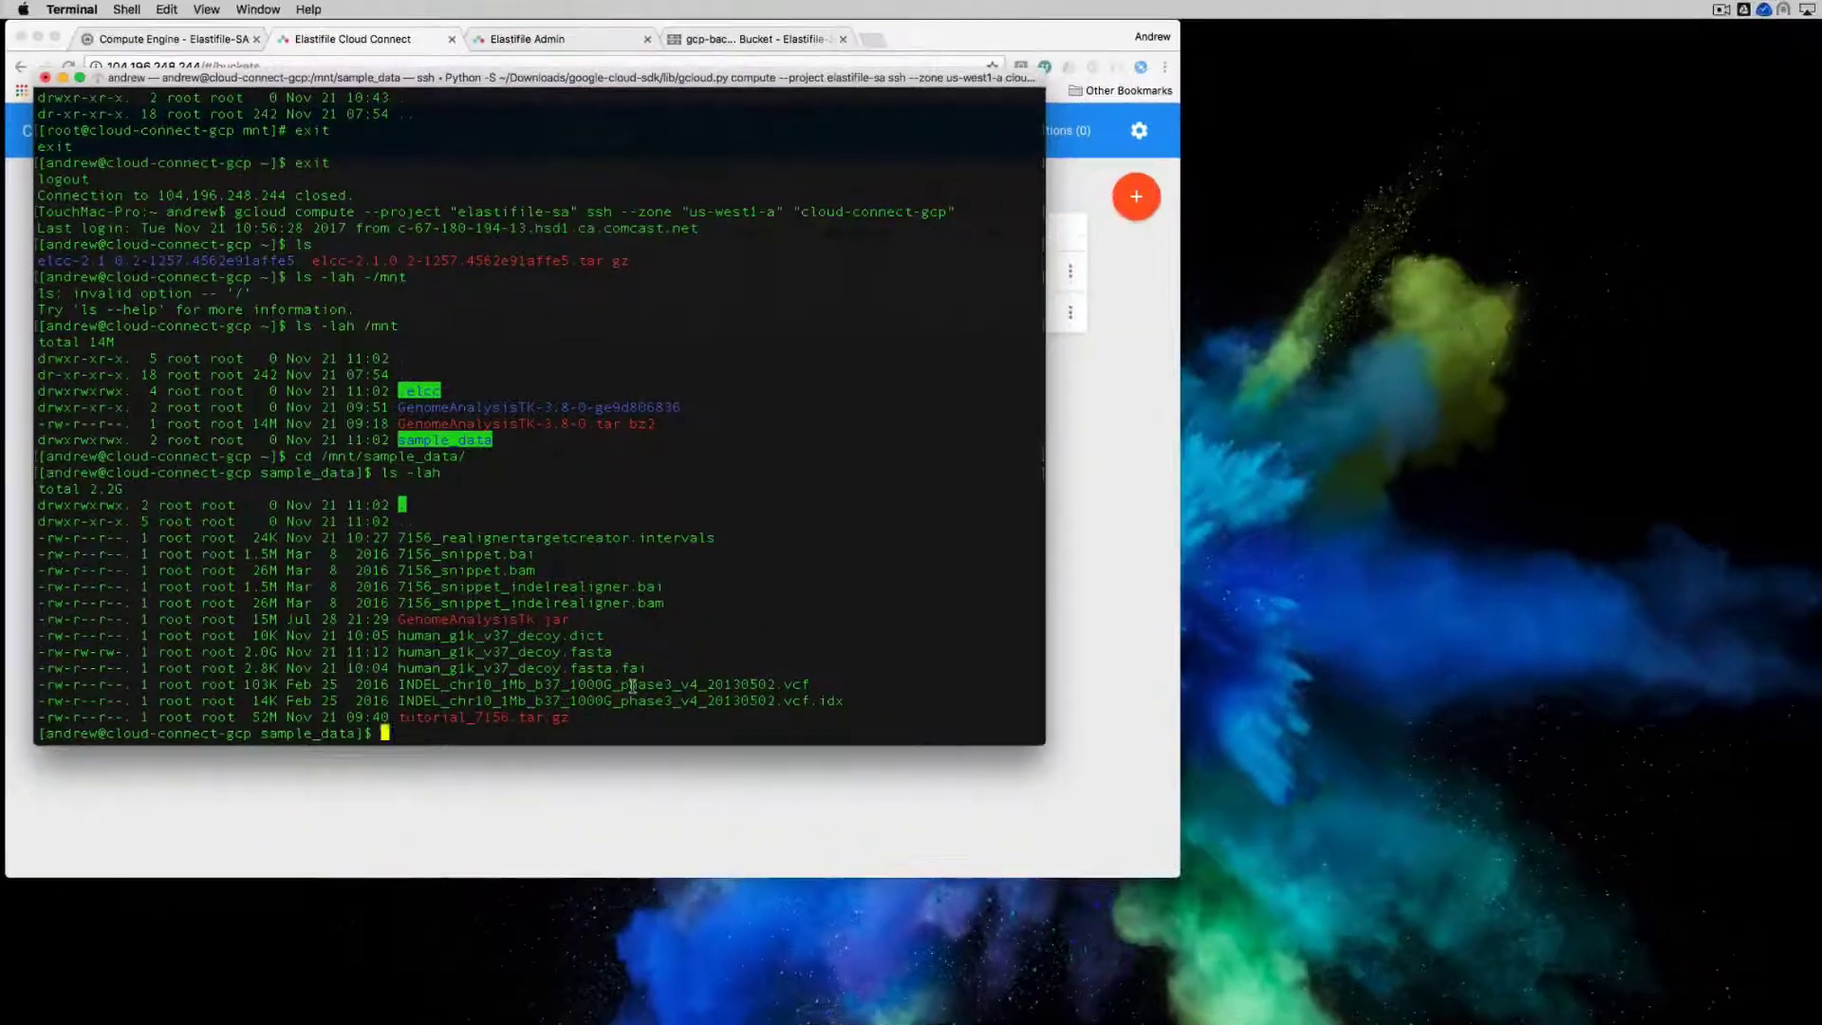
Step: Run the GATK RealignerTargetCreator job on 7156_snippet.bam in the cloud-connect-gcp host's sample_data folder from Terminal
{"action": "key", "text": "super+v"}
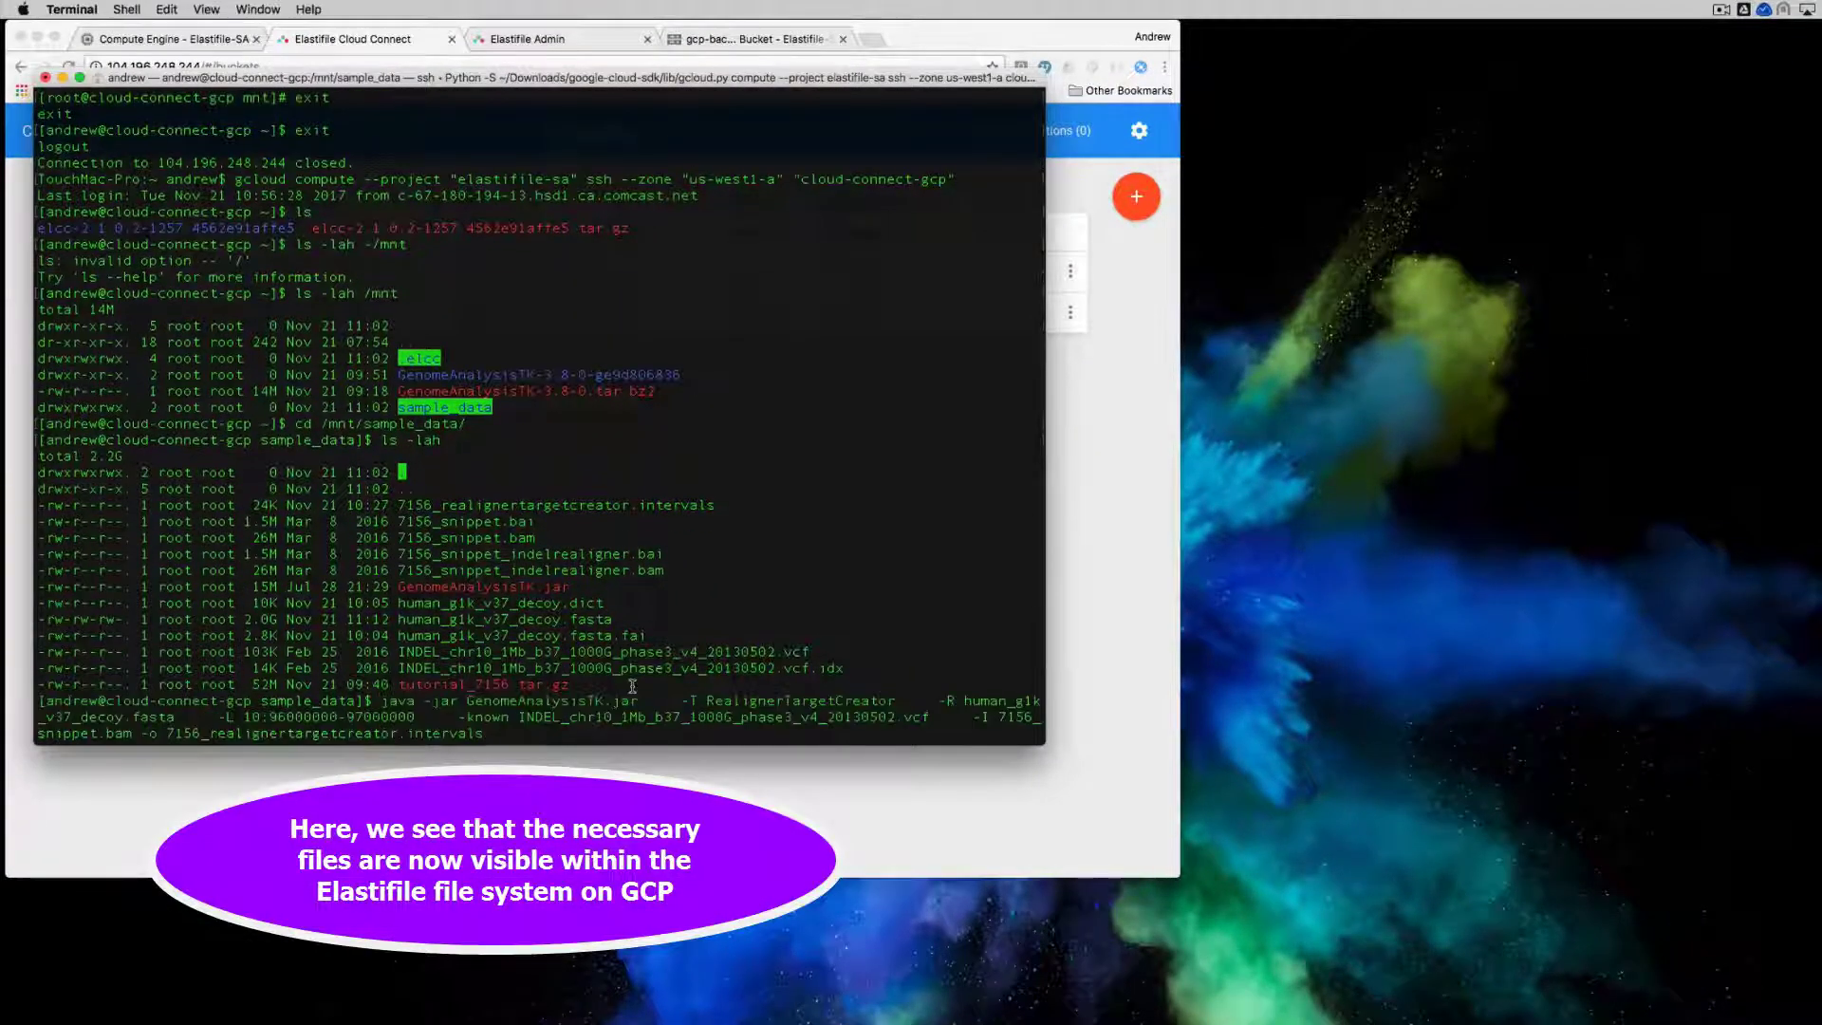
{"action": "key", "text": "Return"}
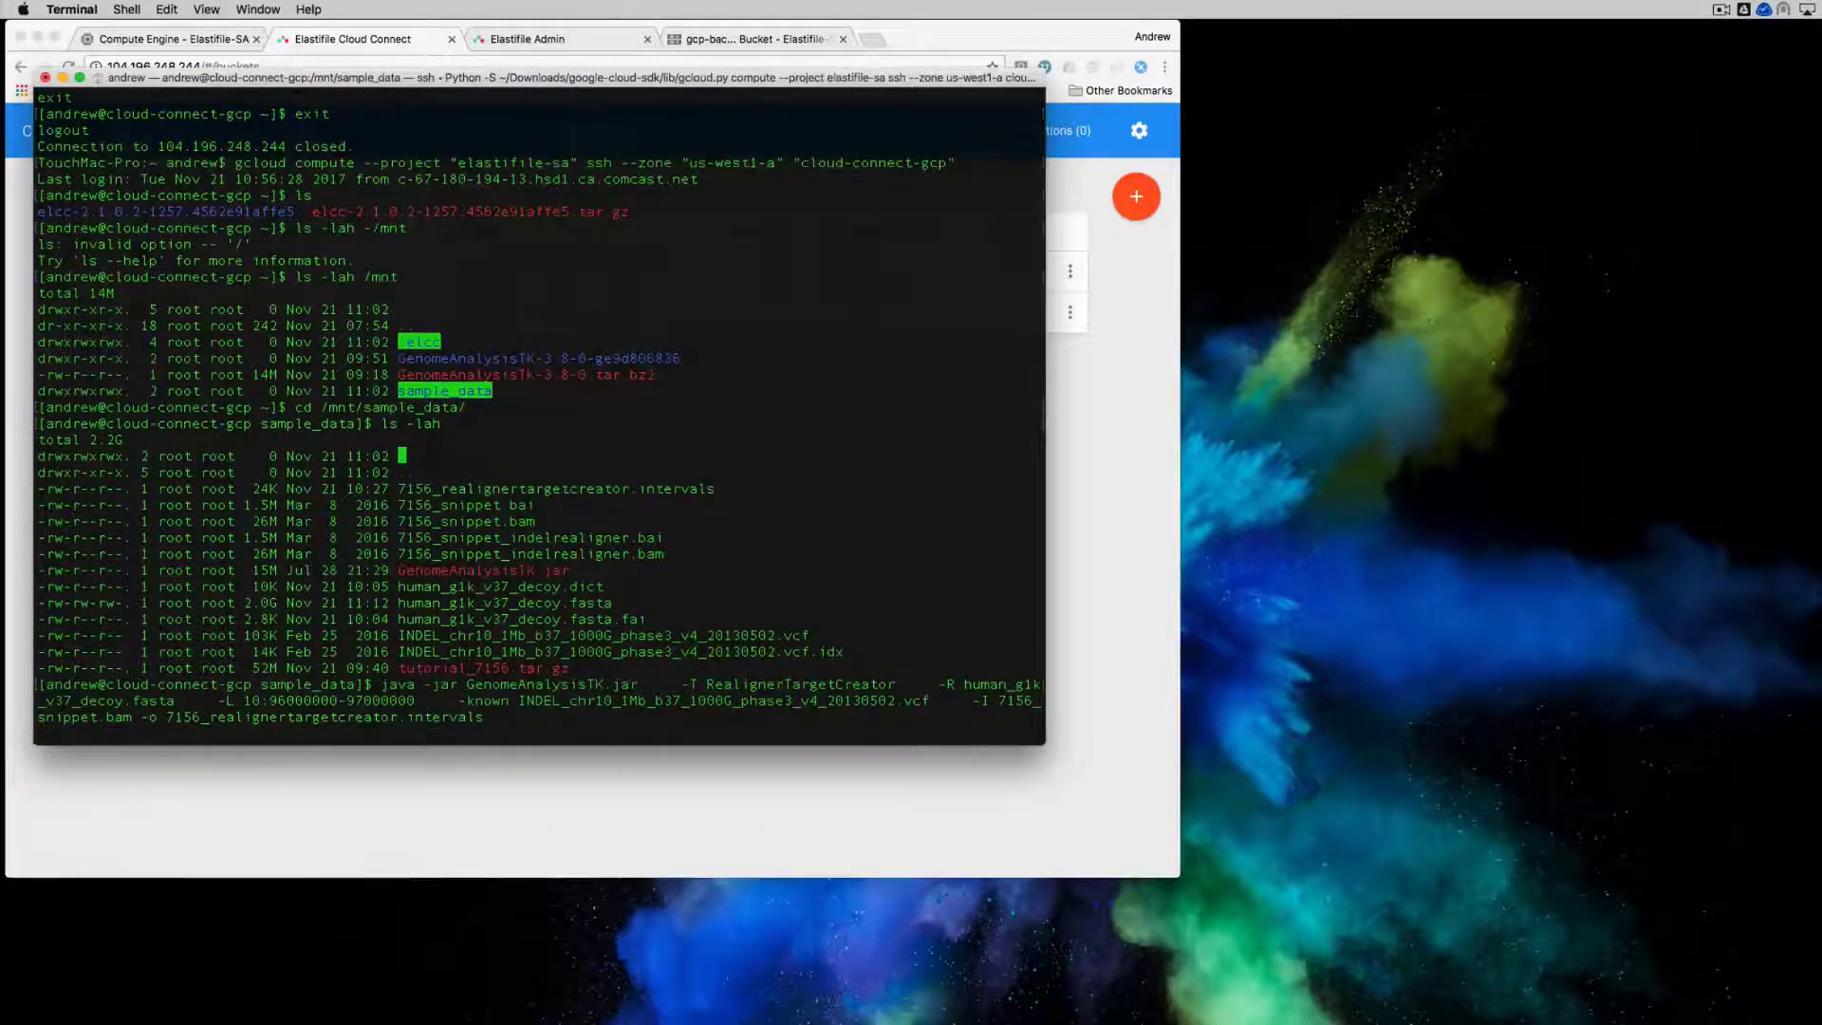